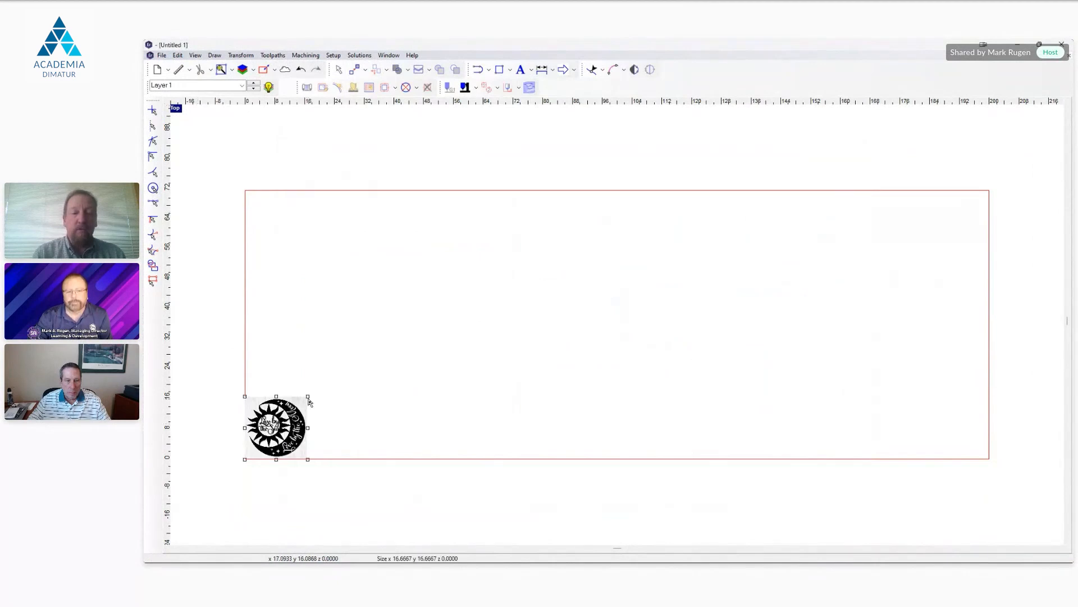
Step: Enlarge the sun-and-moon bitmap to about 67.7 by 67.7 and move it to the plate's upper middle
{"action": "left_click_drag", "start_coordinate": [309, 399], "coordinate": [497, 267]}
{"action": "left_click_drag", "start_coordinate": [371, 332], "coordinate": [604, 255]}
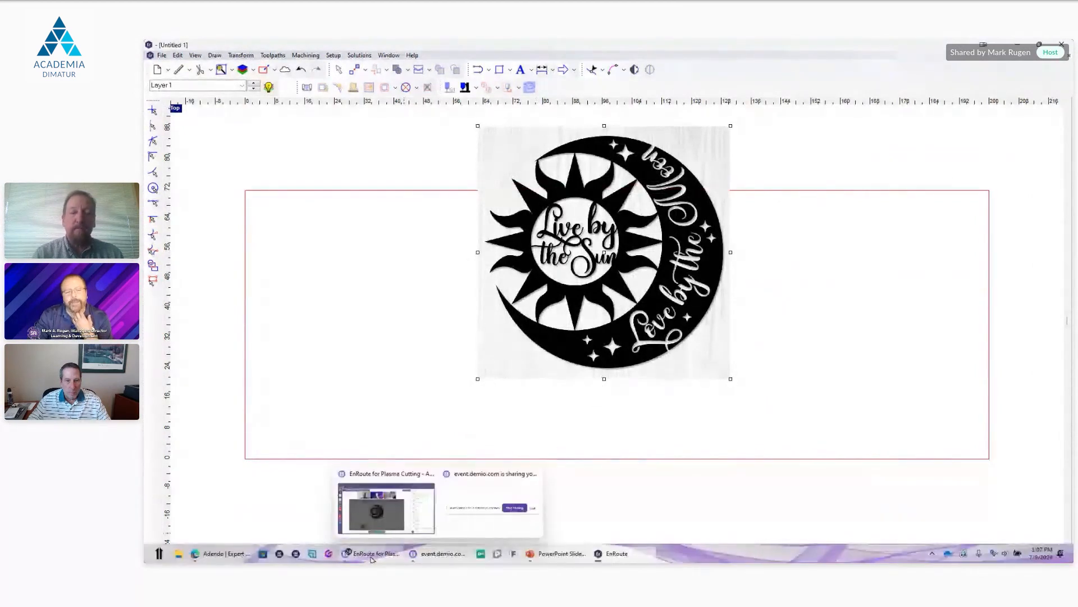
Step: Switch to the browser to view the source artwork in the sun image results and the Adendo home page, and return to EnRoute
{"action": "left_click", "coordinate": [222, 554]}
{"action": "left_click", "coordinate": [284, 48]}
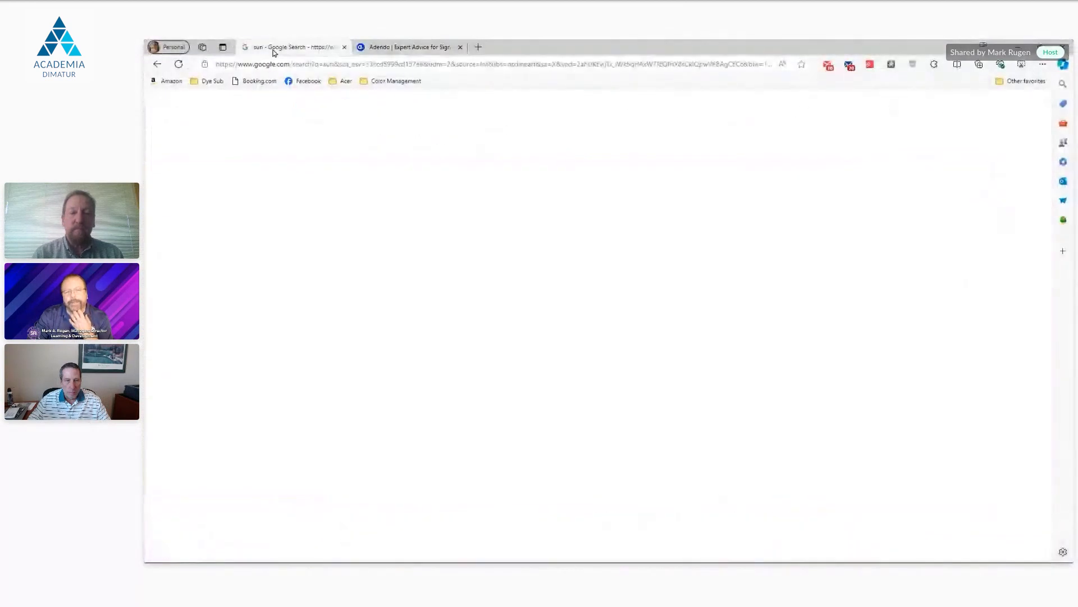
{"action": "scroll", "coordinate": [927, 360], "scroll_direction": "up", "scroll_amount": 1}
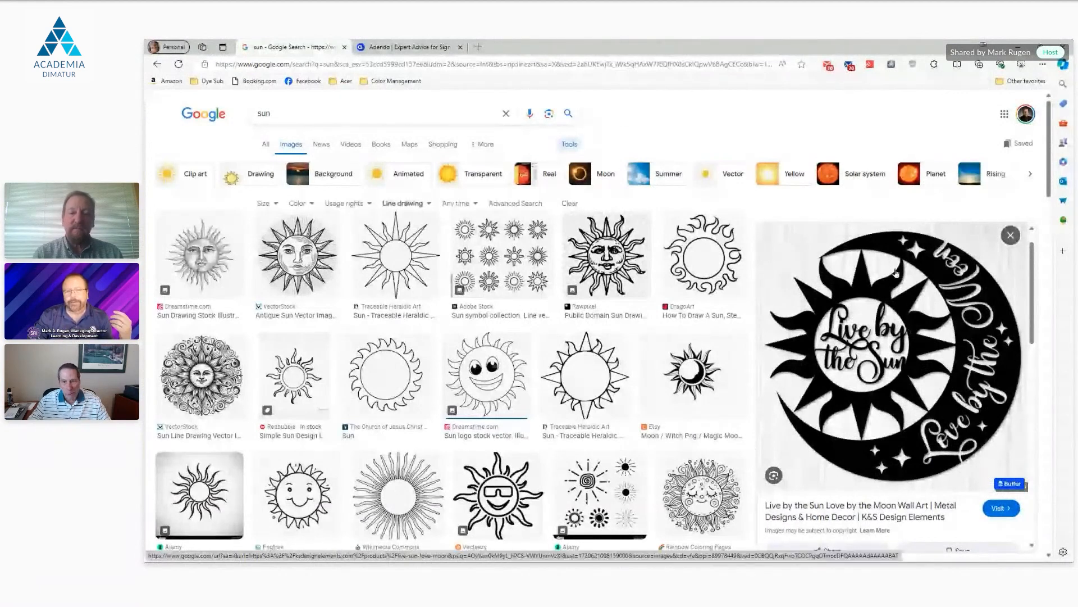
{"action": "left_click", "coordinate": [433, 50]}
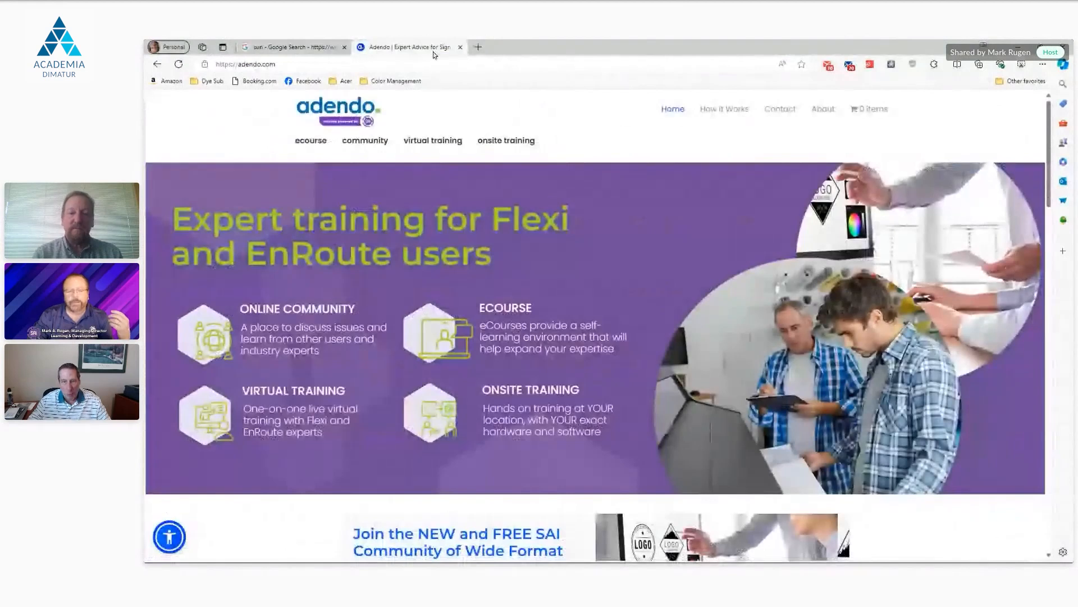
{"action": "left_click", "coordinate": [618, 555]}
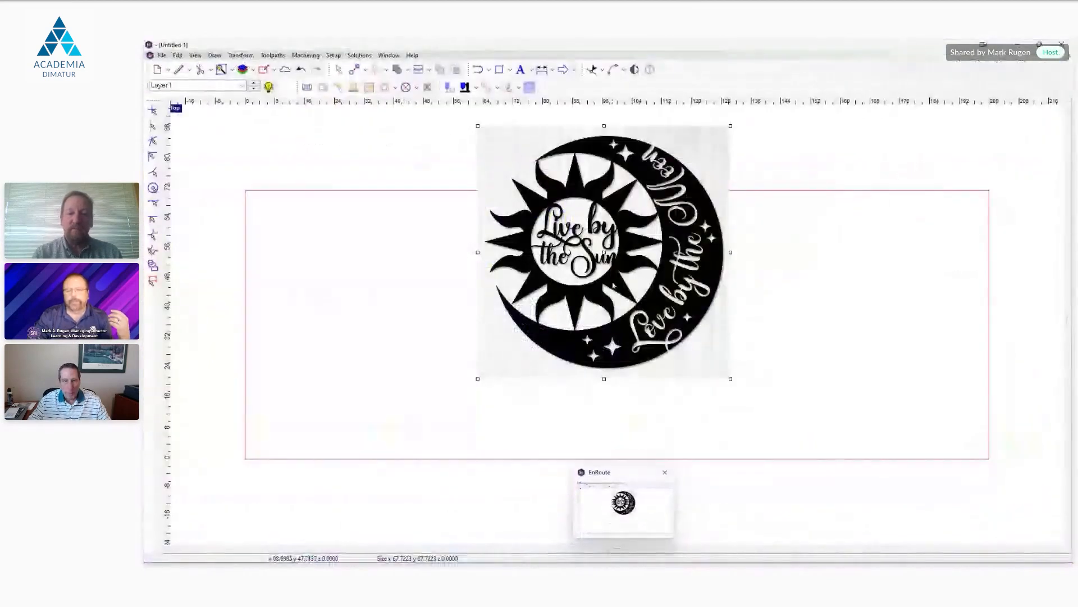
Step: Examine the bitmap's edges and shadows up close around the "Live by the Sun" lettering and the sun's rays
{"action": "scroll", "coordinate": [607, 286], "scroll_direction": "up", "scroll_amount": 1}
{"action": "scroll", "coordinate": [609, 287], "scroll_direction": "down", "scroll_amount": 1}
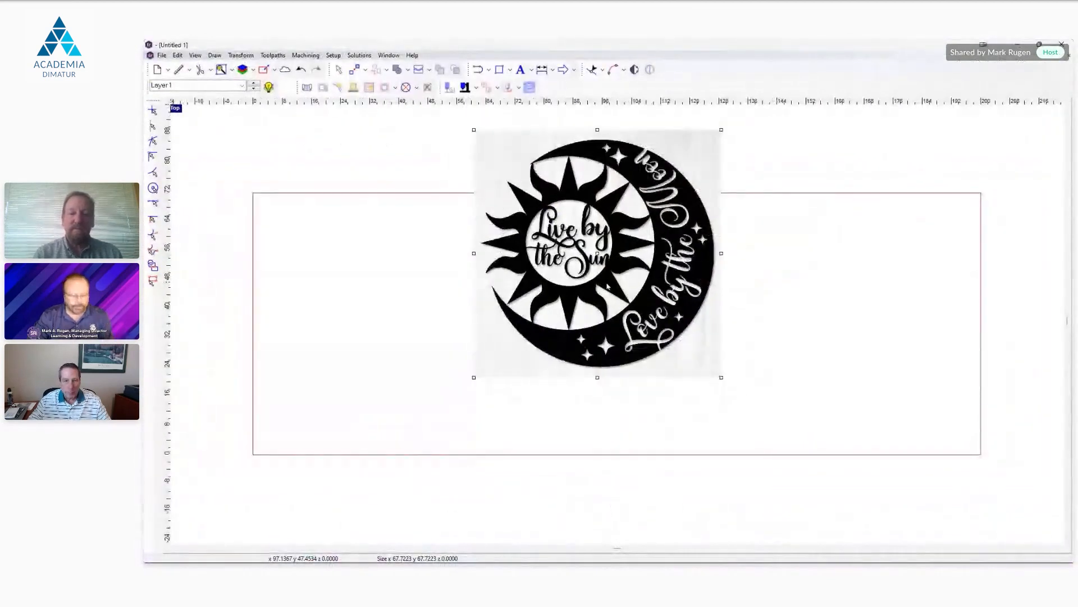
{"action": "scroll", "coordinate": [615, 292], "scroll_direction": "down", "scroll_amount": 1}
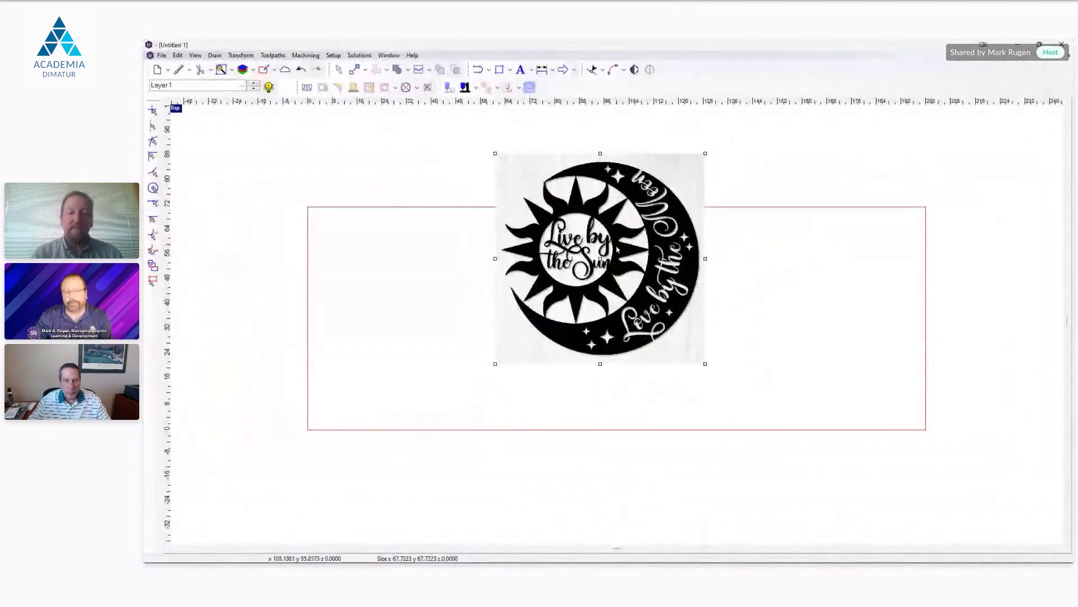
{"action": "scroll", "coordinate": [618, 247], "scroll_direction": "up", "scroll_amount": 3}
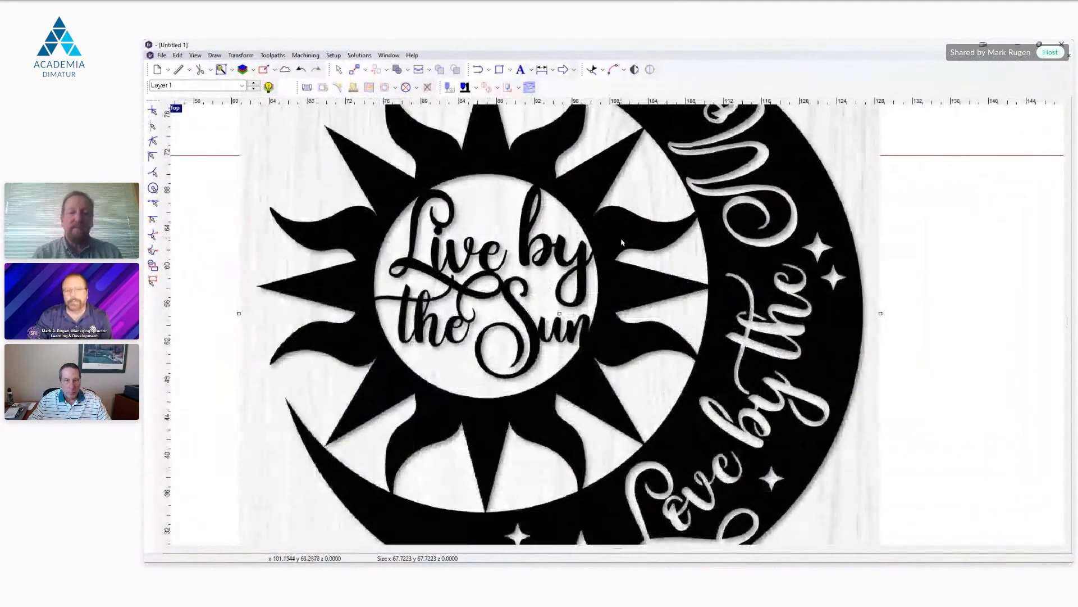
{"action": "scroll", "coordinate": [621, 241], "scroll_direction": "up", "scroll_amount": 2}
{"action": "scroll", "coordinate": [621, 241], "scroll_direction": "down", "scroll_amount": 3}
{"action": "scroll", "coordinate": [621, 243], "scroll_direction": "up", "scroll_amount": 4}
{"action": "scroll", "coordinate": [656, 294], "scroll_direction": "down", "scroll_amount": 1}
{"action": "scroll", "coordinate": [740, 301], "scroll_direction": "down", "scroll_amount": 1}
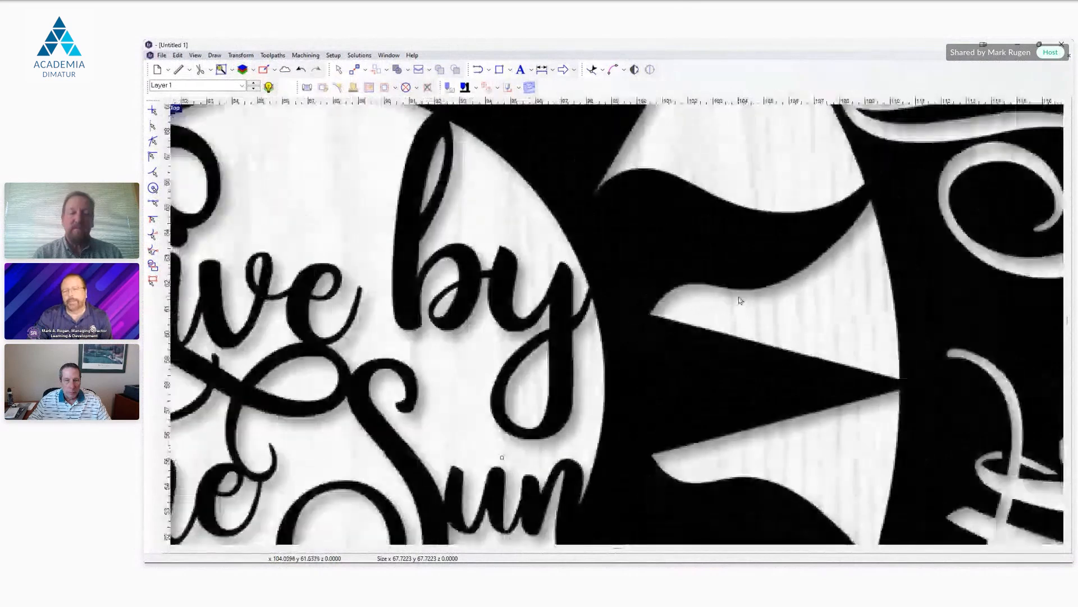
{"action": "scroll", "coordinate": [740, 300], "scroll_direction": "down", "scroll_amount": 5}
{"action": "scroll", "coordinate": [698, 274], "scroll_direction": "up", "scroll_amount": 6}
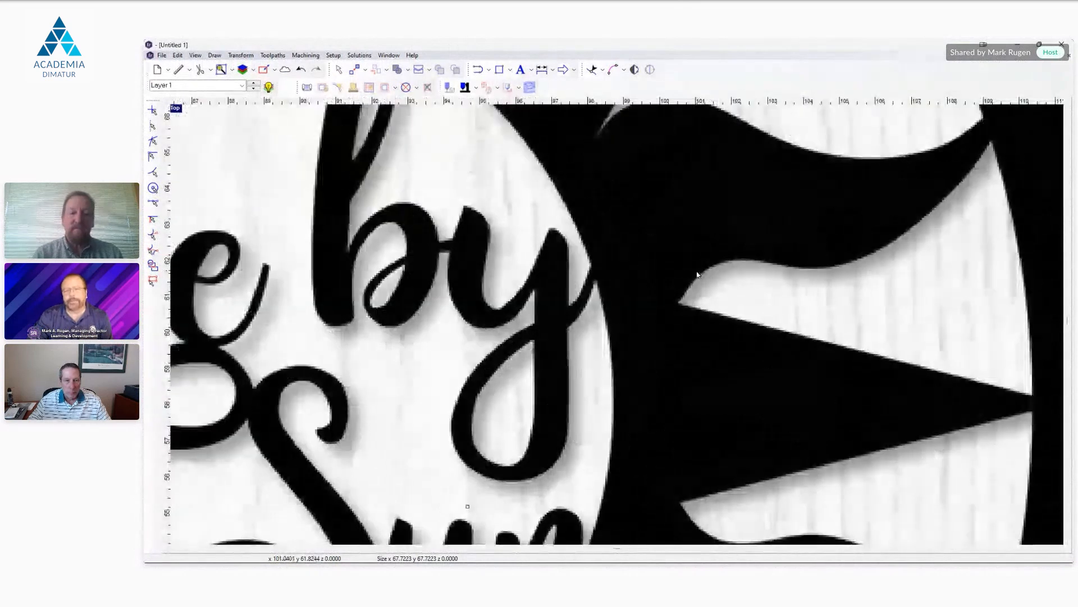
{"action": "scroll", "coordinate": [698, 272], "scroll_direction": "down", "scroll_amount": 2}
{"action": "scroll", "coordinate": [711, 253], "scroll_direction": "down", "scroll_amount": 3}
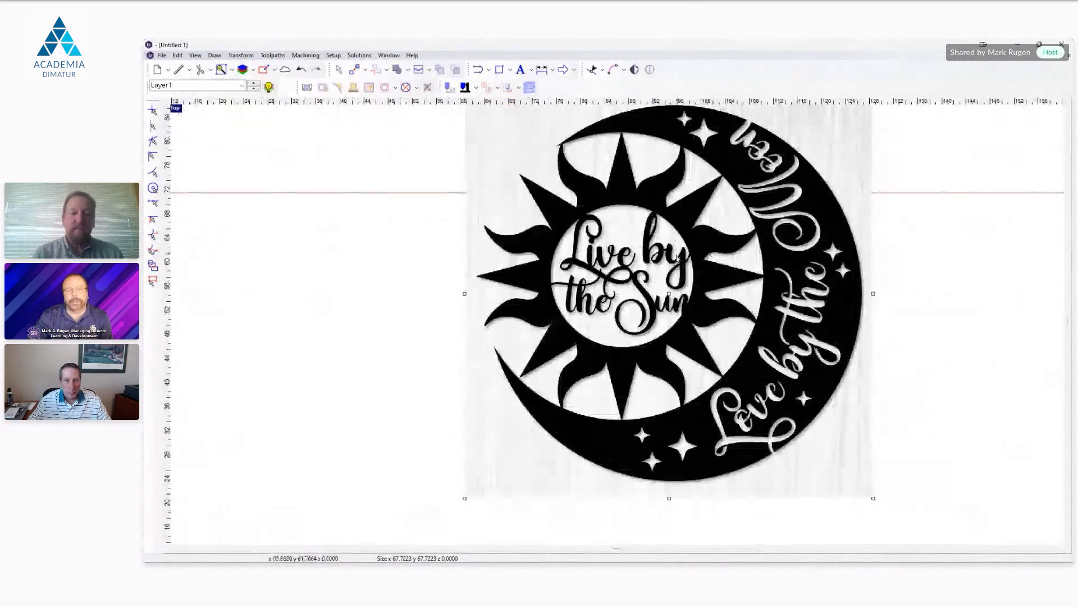
Step: Move the bitmap further toward the plate's left side and up across its top edge
{"action": "left_click_drag", "start_coordinate": [774, 244], "coordinate": [724, 243]}
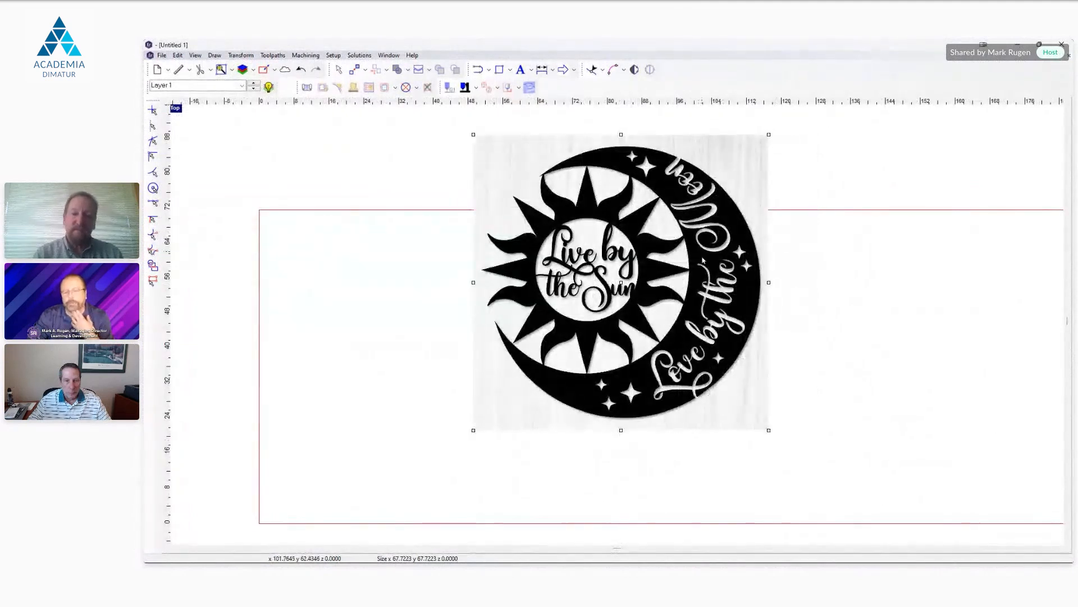
{"action": "scroll", "coordinate": [802, 331], "scroll_direction": "down", "scroll_amount": 1}
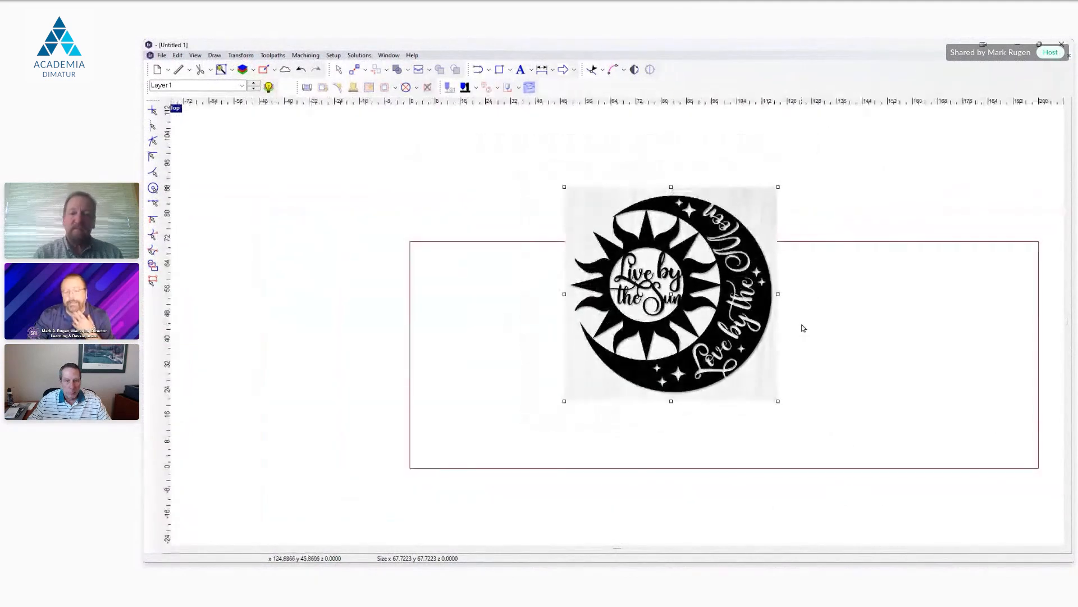
{"action": "left_click_drag", "start_coordinate": [747, 340], "coordinate": [677, 279]}
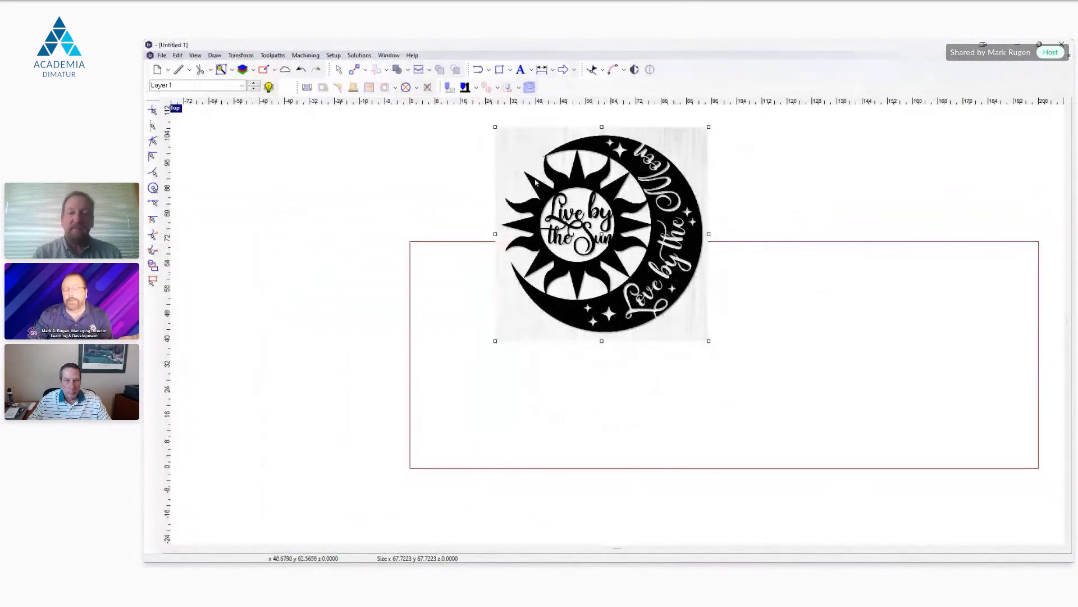
Step: Vectorize the bitmap in Standard mode with Bezier curves, automatic cleanup and a tolerance of 0.001
{"action": "left_click", "coordinate": [636, 71]}
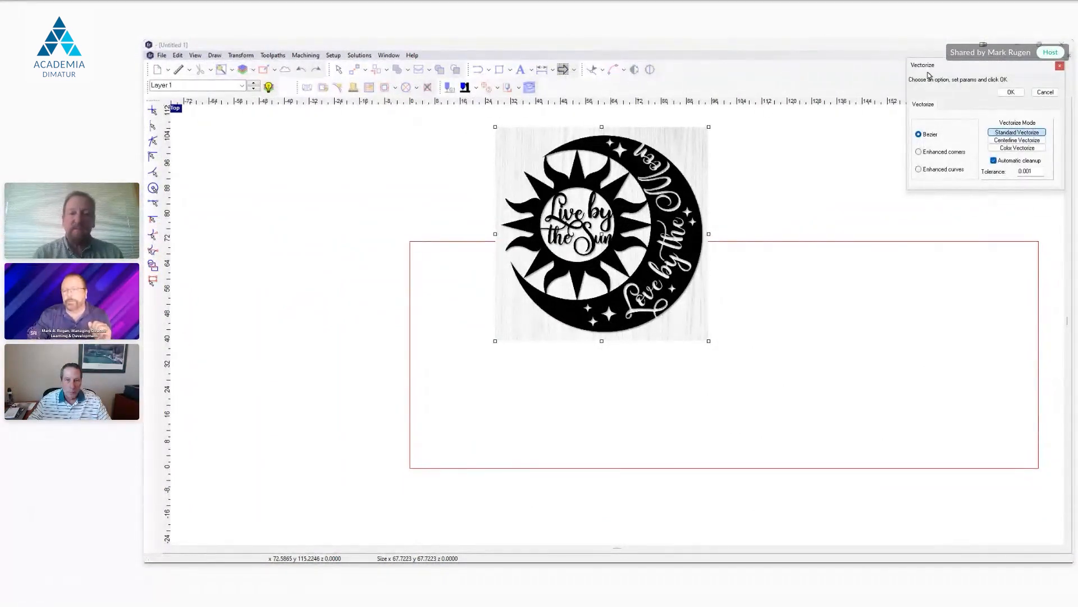
{"action": "left_click_drag", "start_coordinate": [944, 66], "coordinate": [803, 93]}
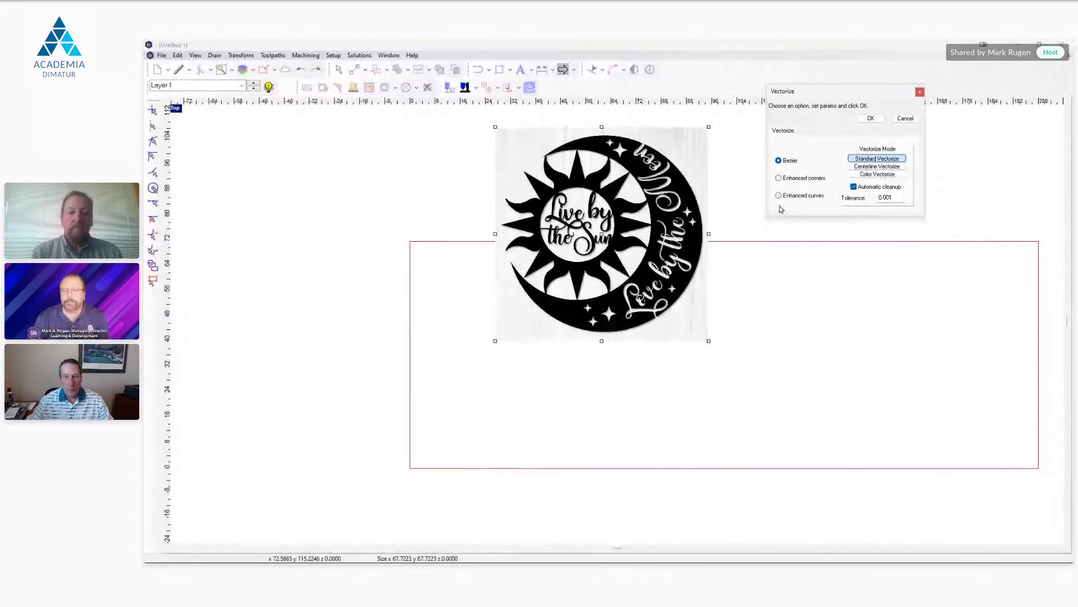
{"action": "left_click", "coordinate": [871, 119]}
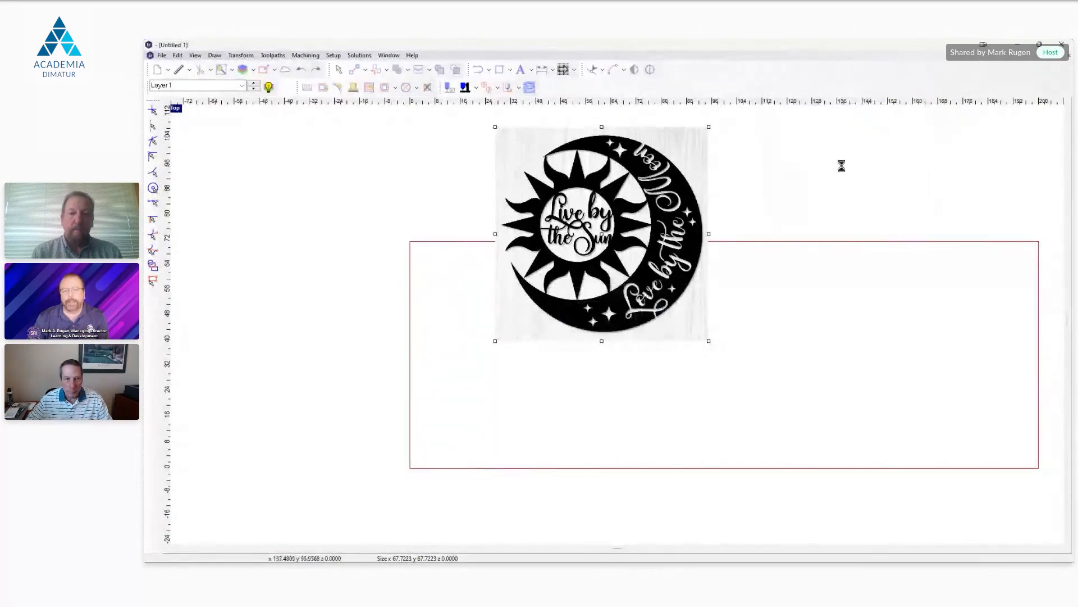
Step: Move the original bitmap off past the plate's left end and place the vectorized contours inside the plate
{"action": "left_click_drag", "start_coordinate": [687, 156], "coordinate": [429, 251]}
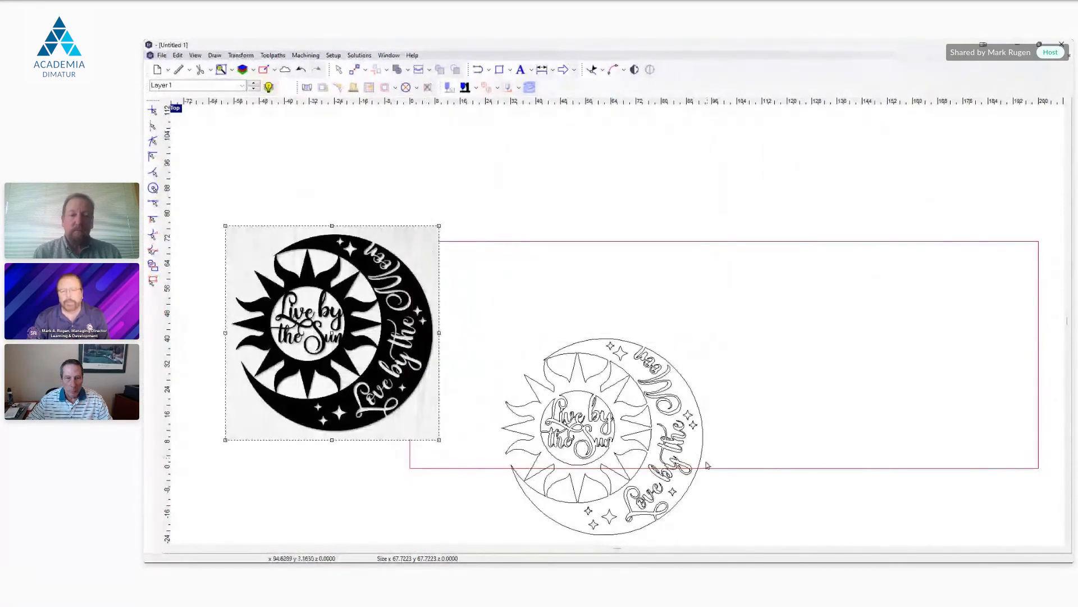
{"action": "middle_click_drag", "start_coordinate": [764, 445], "coordinate": [752, 314]}
{"action": "left_click", "coordinate": [527, 378]}
{"action": "left_click_drag", "start_coordinate": [592, 306], "coordinate": [701, 225]}
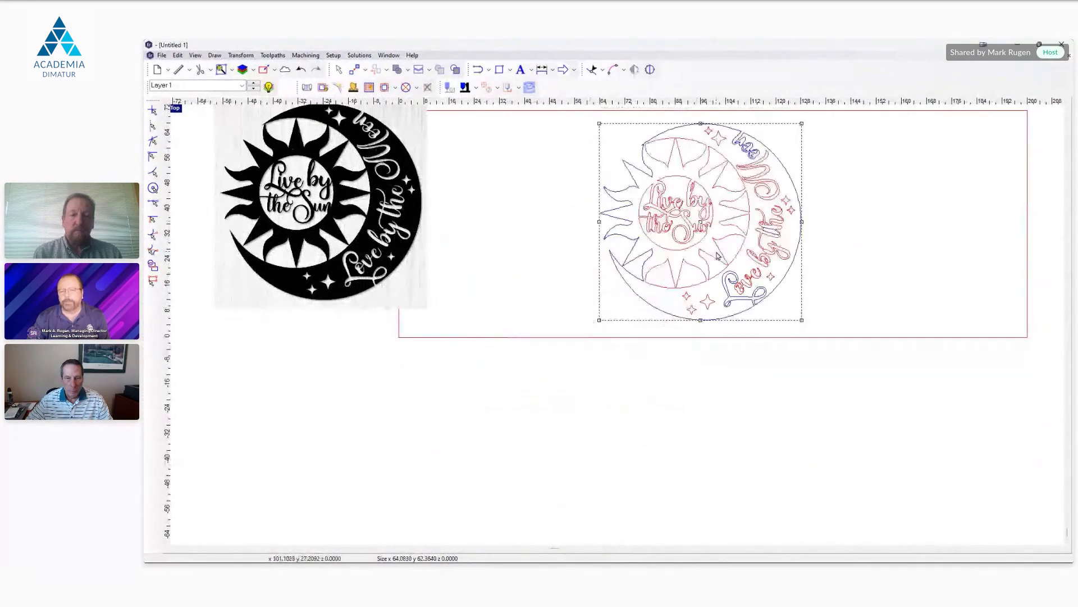
Step: Inspect the edit points along the moon's outer contour, exit point editing and select all the vectorized contours
{"action": "scroll", "coordinate": [718, 256], "scroll_direction": "up", "scroll_amount": 1}
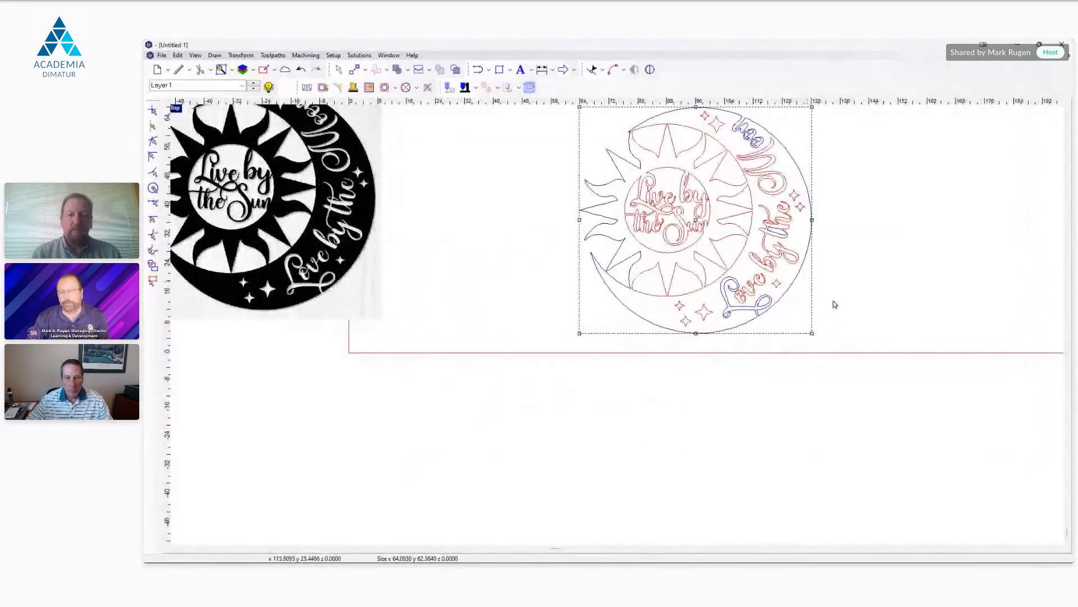
{"action": "middle_click_drag", "start_coordinate": [833, 301], "coordinate": [827, 324]}
{"action": "mouse_move", "coordinate": [903, 254]}
{"action": "middle_mouse_down"}
{"action": "mouse_move", "coordinate": [814, 362]}
{"action": "mouse_move", "coordinate": [825, 287]}
{"action": "mouse_move", "coordinate": [850, 288]}
{"action": "mouse_move", "coordinate": [858, 326]}
{"action": "middle_mouse_up"}
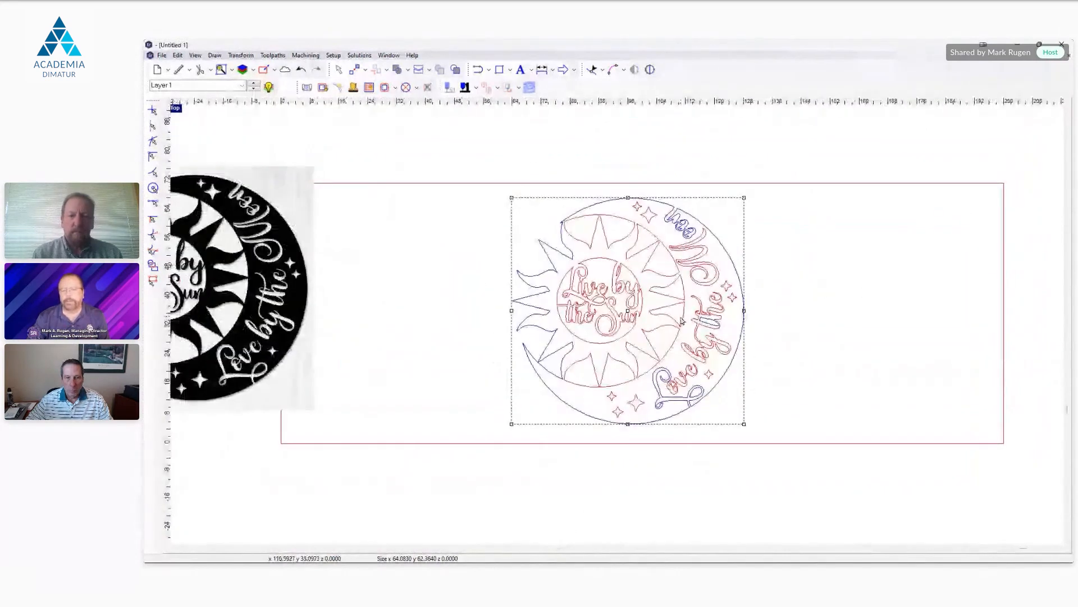
{"action": "scroll", "coordinate": [681, 321], "scroll_direction": "up", "scroll_amount": 3}
{"action": "scroll", "coordinate": [697, 310], "scroll_direction": "down", "scroll_amount": 3}
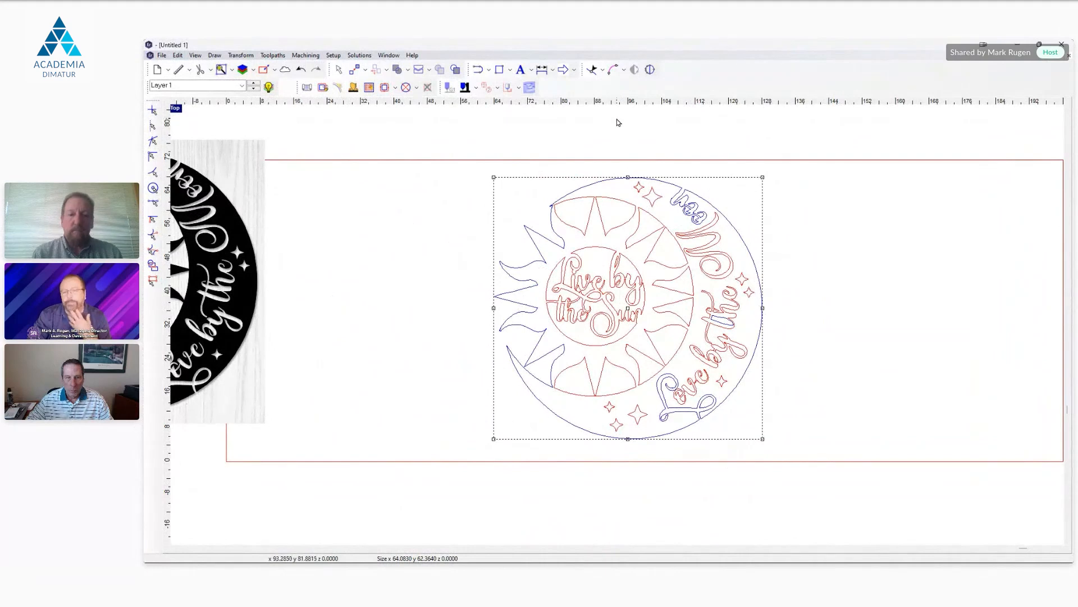
{"action": "left_click", "coordinate": [602, 70]}
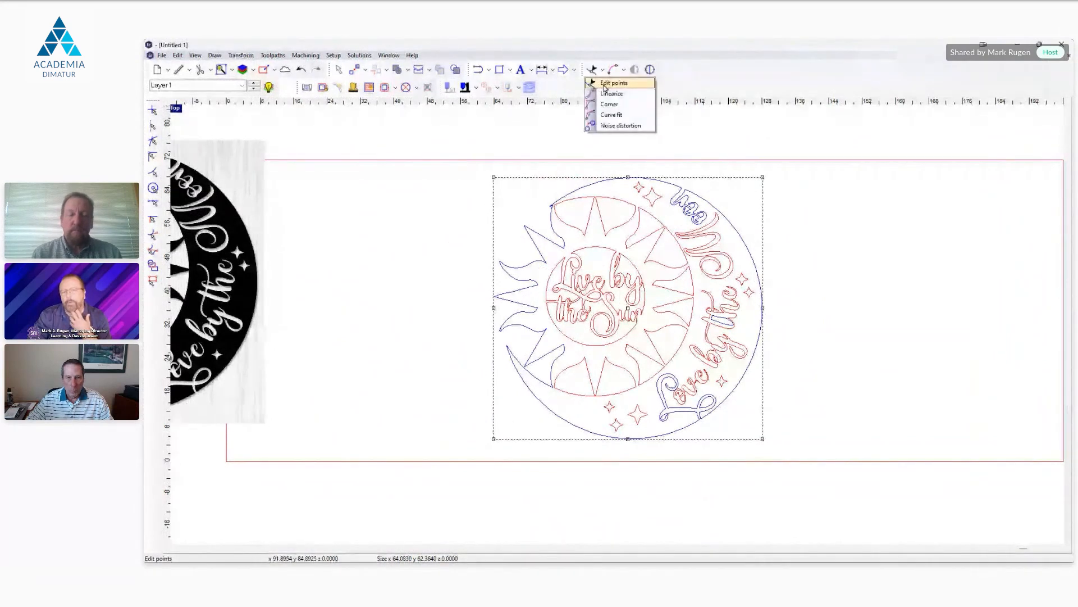
{"action": "left_click", "coordinate": [606, 84]}
{"action": "left_click", "coordinate": [733, 225]}
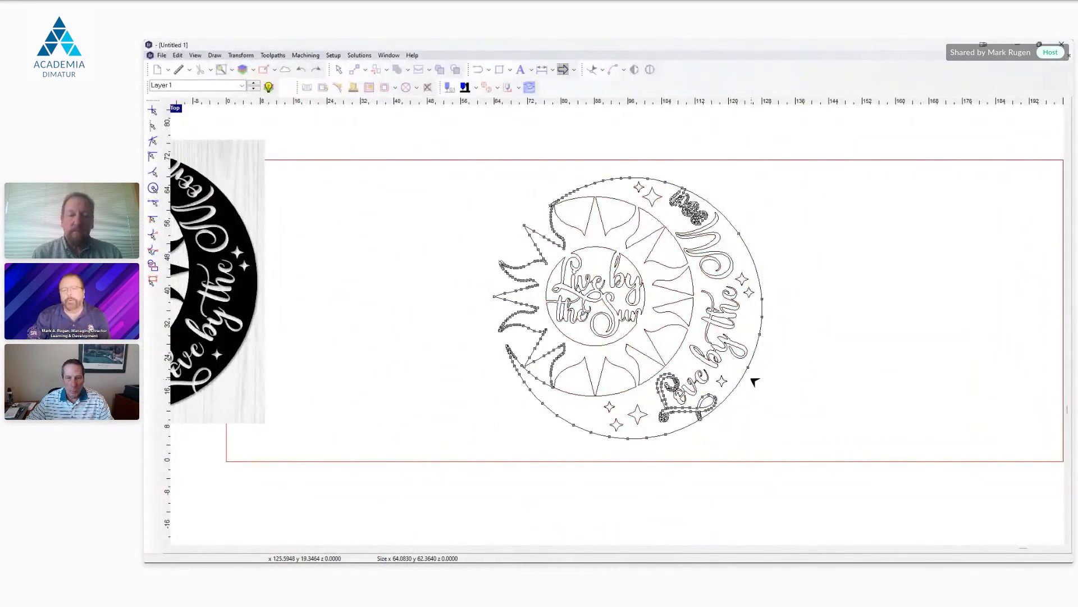
{"action": "scroll", "coordinate": [754, 382], "scroll_direction": "up", "scroll_amount": 2}
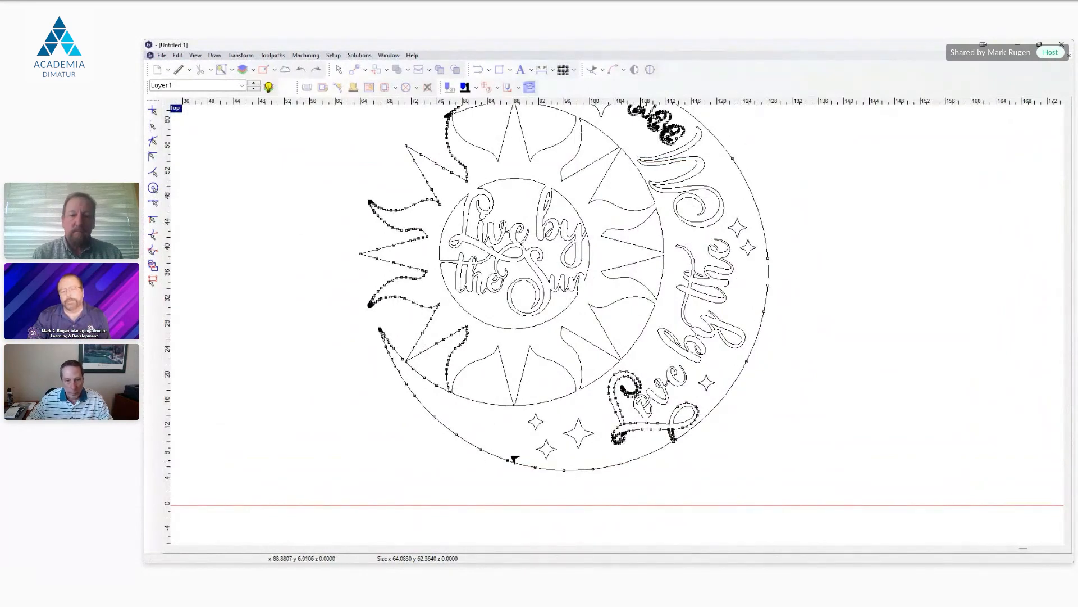
{"action": "scroll", "coordinate": [786, 382], "scroll_direction": "down", "scroll_amount": 3}
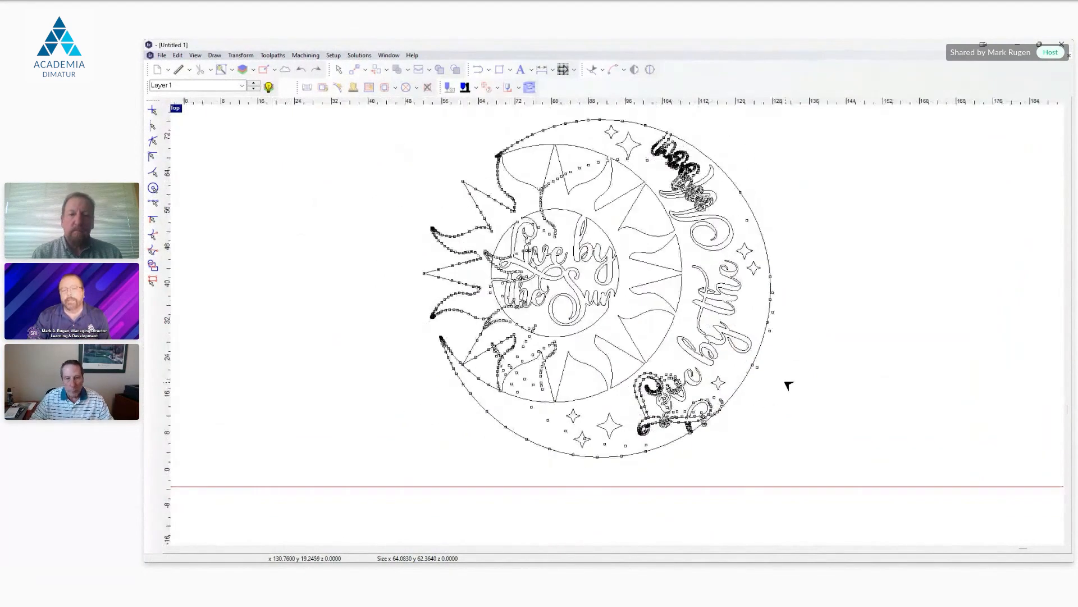
{"action": "right_click", "coordinate": [564, 145]}
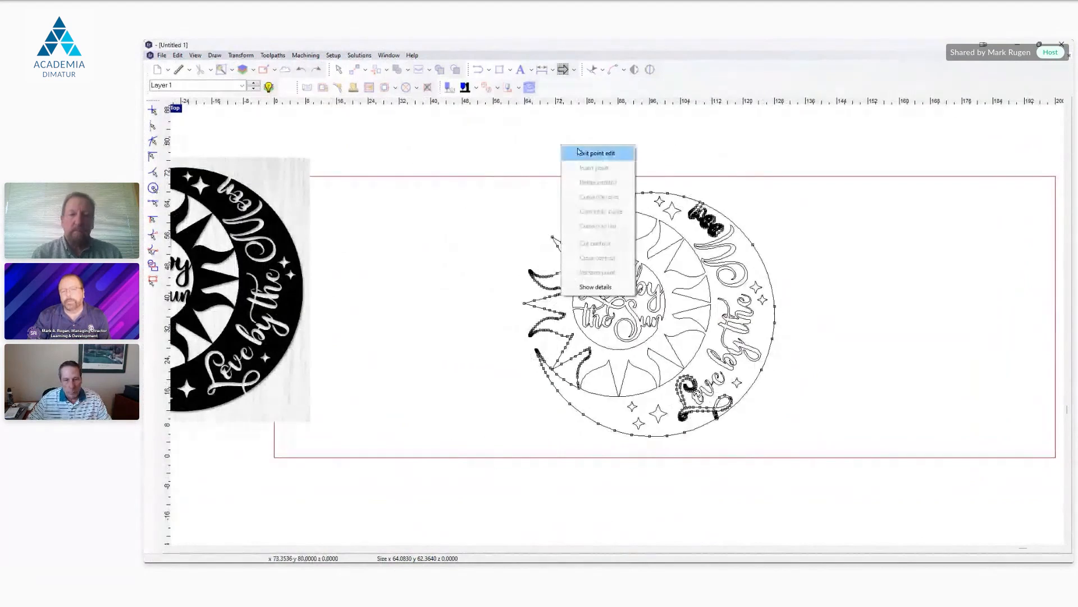
{"action": "left_click", "coordinate": [583, 154]}
{"action": "left_click_drag", "start_coordinate": [493, 157], "coordinate": [804, 462]}
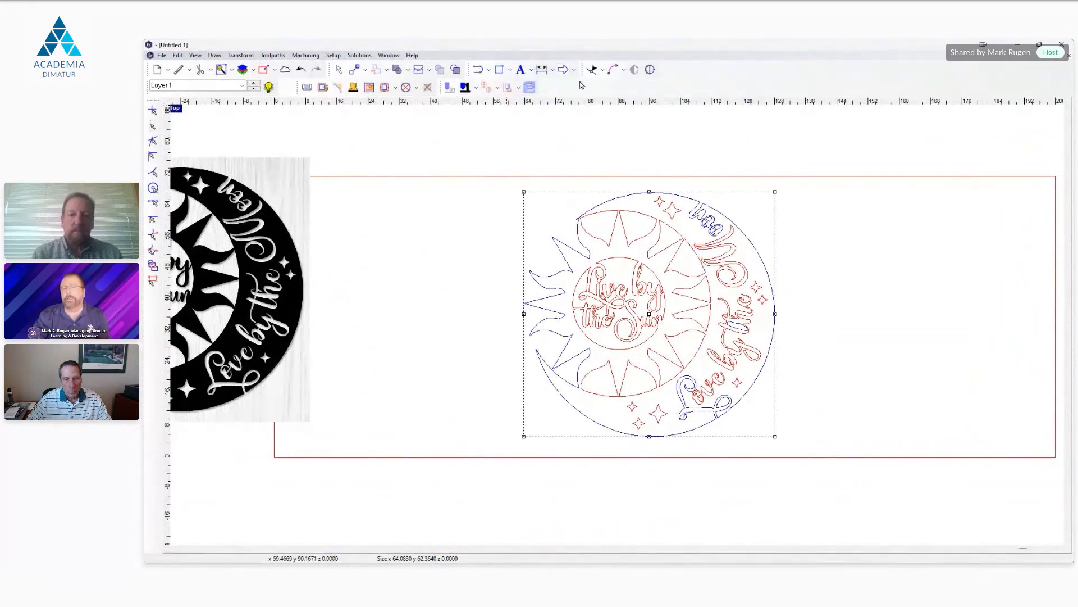
{"action": "left_click", "coordinate": [624, 71]}
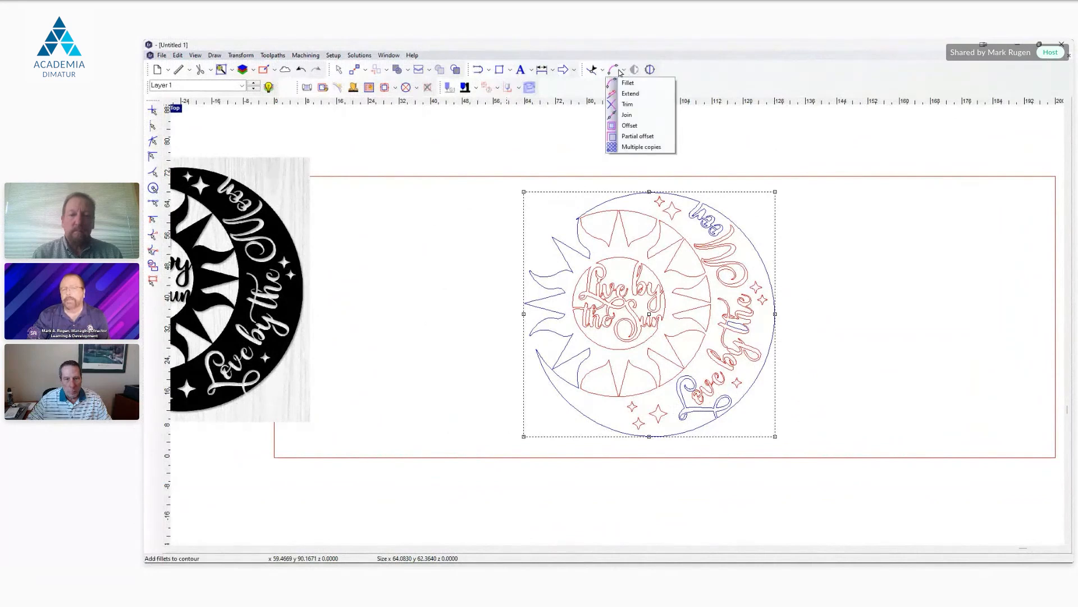
{"action": "left_click", "coordinate": [602, 71]}
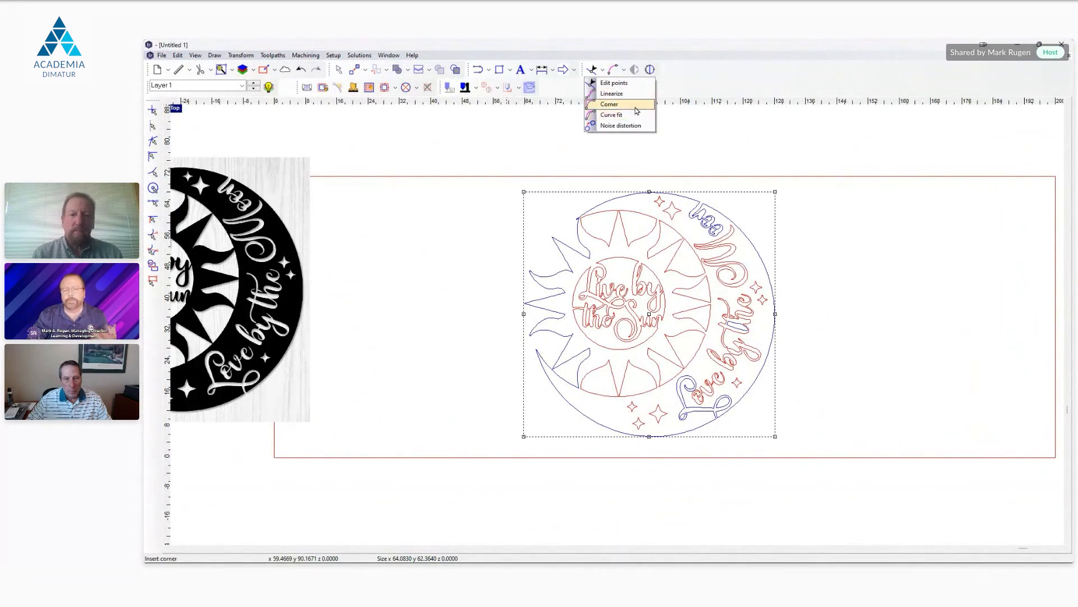
{"action": "left_click", "coordinate": [740, 75]}
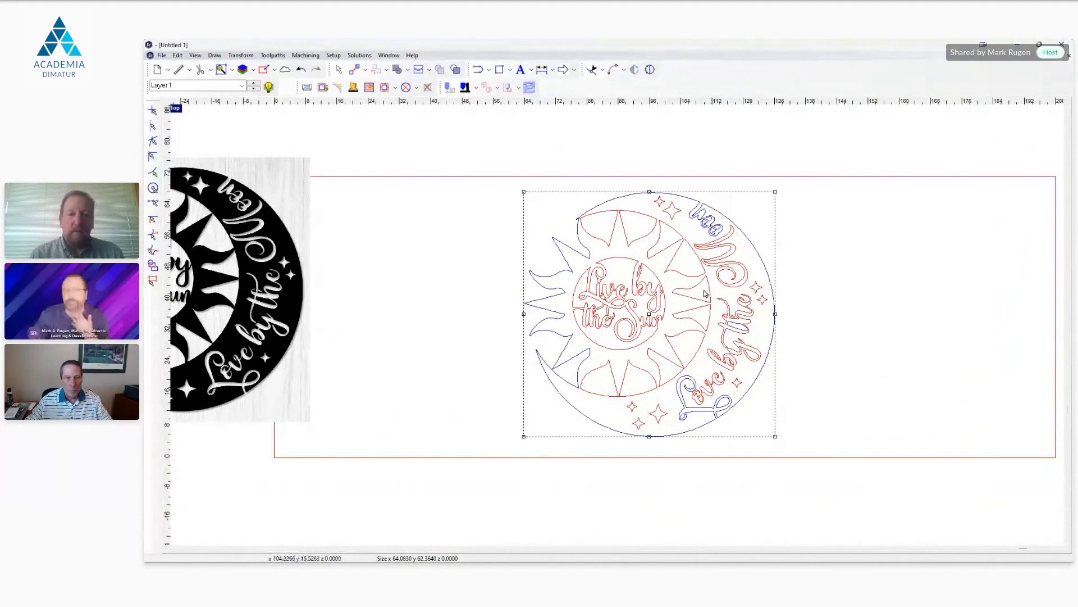
Step: Run Cleanup on the selected contours with a tolerance of 0.0010 and close the segment count report
{"action": "left_click", "coordinate": [635, 69]}
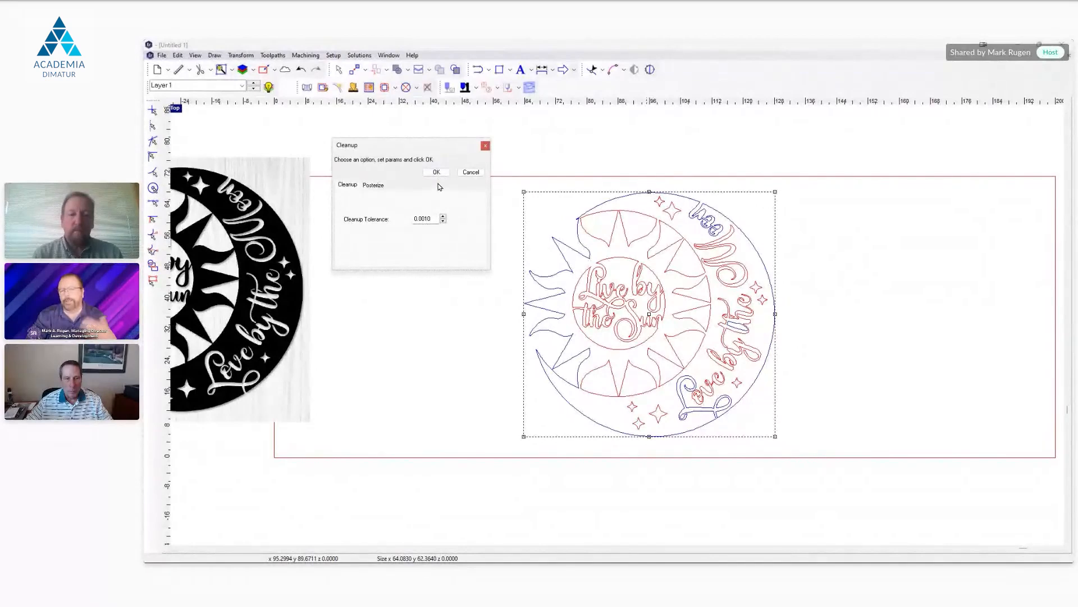
{"action": "left_click", "coordinate": [436, 172]}
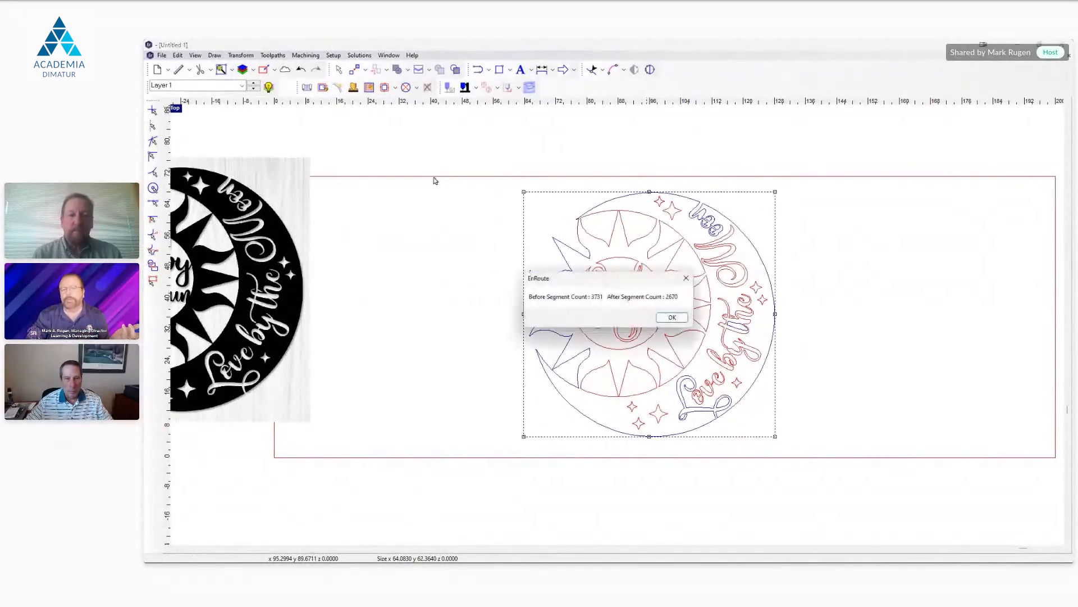
{"action": "mouse_move", "coordinate": [614, 280]}
{"action": "left_mouse_down"}
{"action": "mouse_move", "coordinate": [620, 257]}
{"action": "mouse_move", "coordinate": [544, 175]}
{"action": "left_mouse_up"}
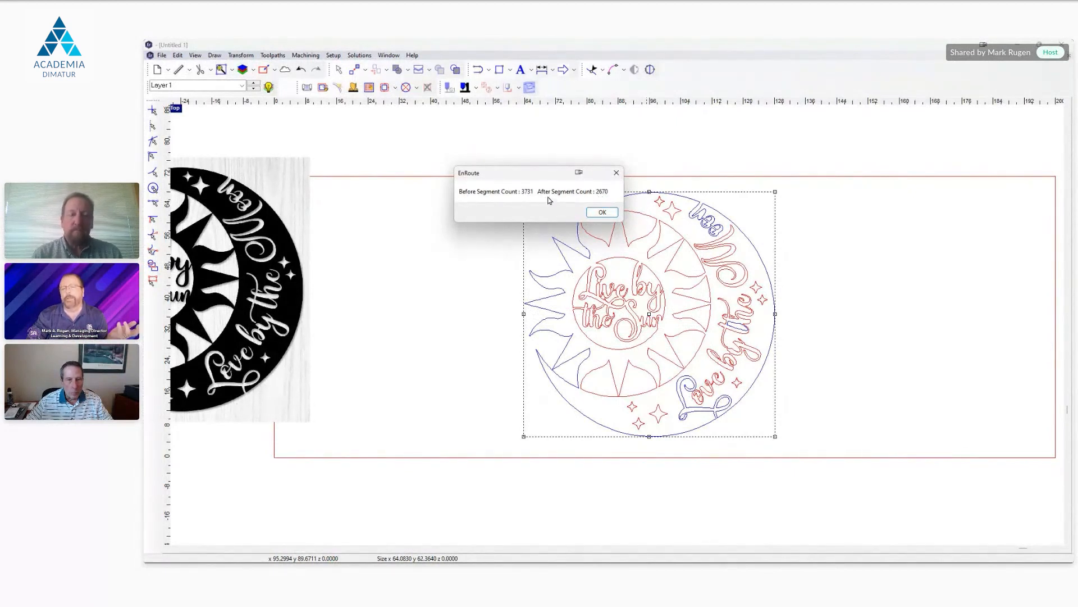
{"action": "left_click", "coordinate": [602, 212]}
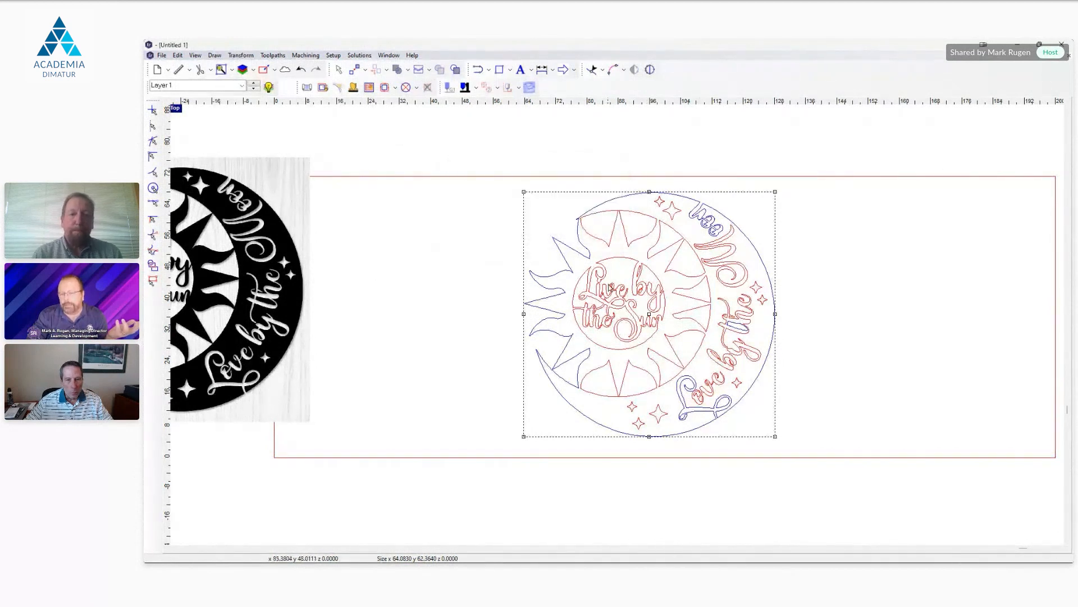
Step: Examine the edit points along the moon's cleaned-up outer contour and compare them with the original artwork
{"action": "scroll", "coordinate": [712, 298], "scroll_direction": "up", "scroll_amount": 5}
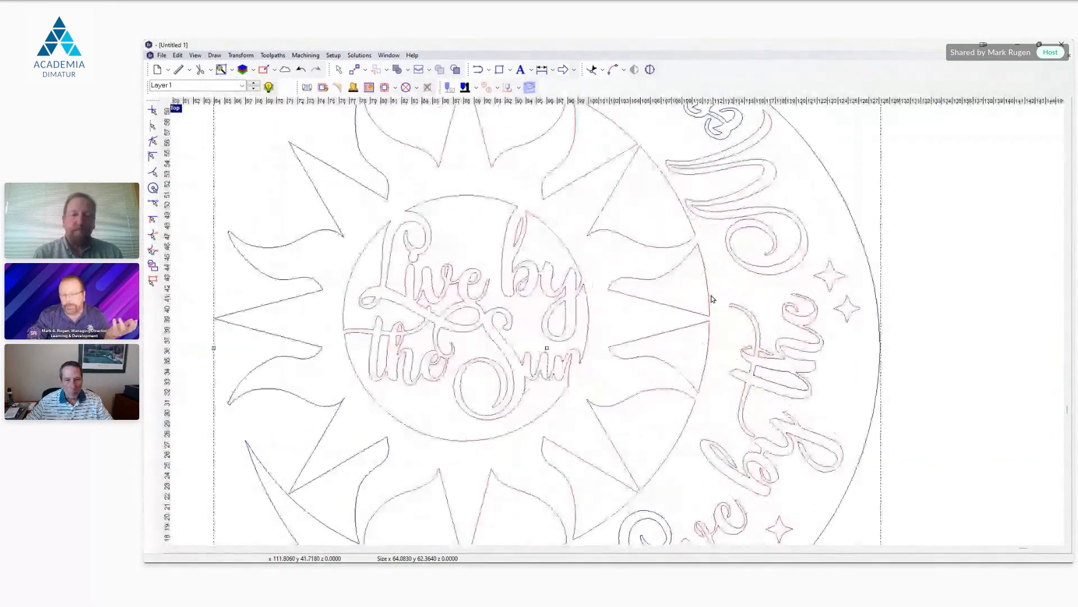
{"action": "scroll", "coordinate": [712, 299], "scroll_direction": "down", "scroll_amount": 5}
{"action": "left_click", "coordinate": [592, 70]}
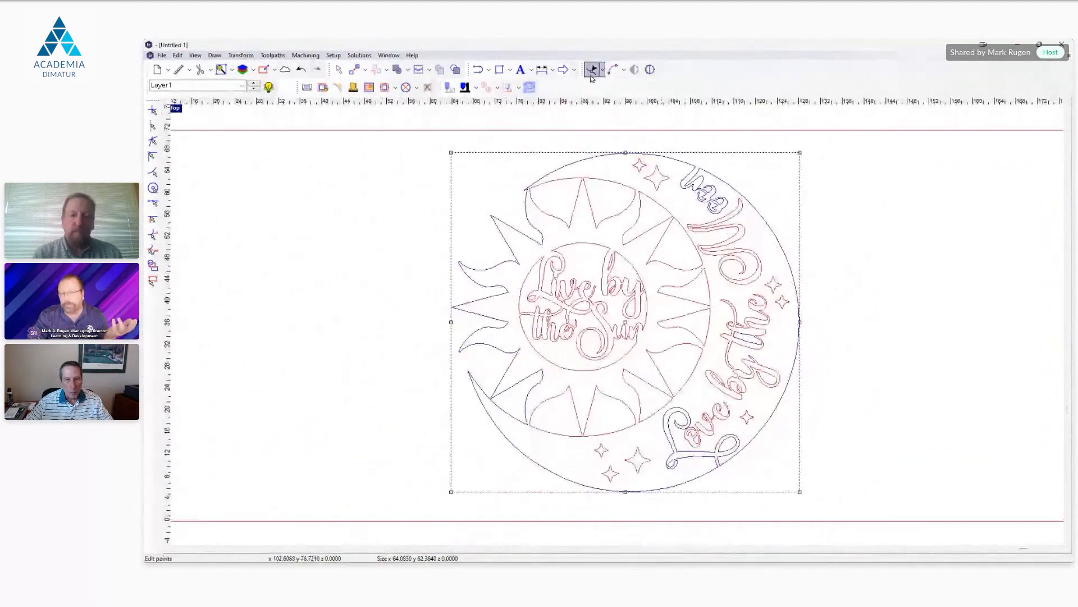
{"action": "left_click", "coordinate": [793, 269]}
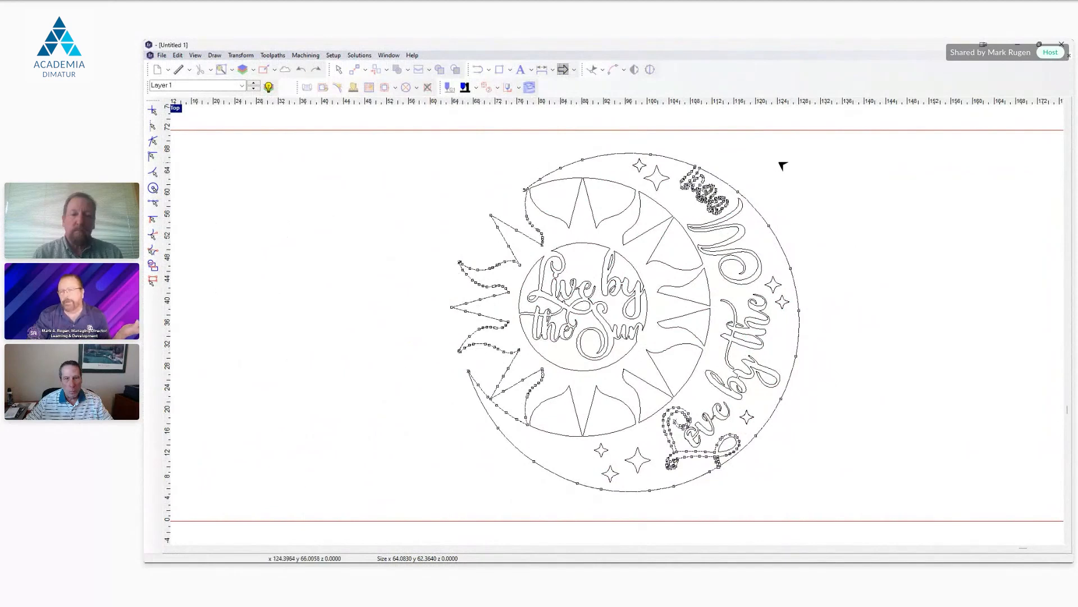
{"action": "scroll", "coordinate": [865, 221], "scroll_direction": "down", "scroll_amount": 1}
{"action": "scroll", "coordinate": [865, 222], "scroll_direction": "down", "scroll_amount": 1}
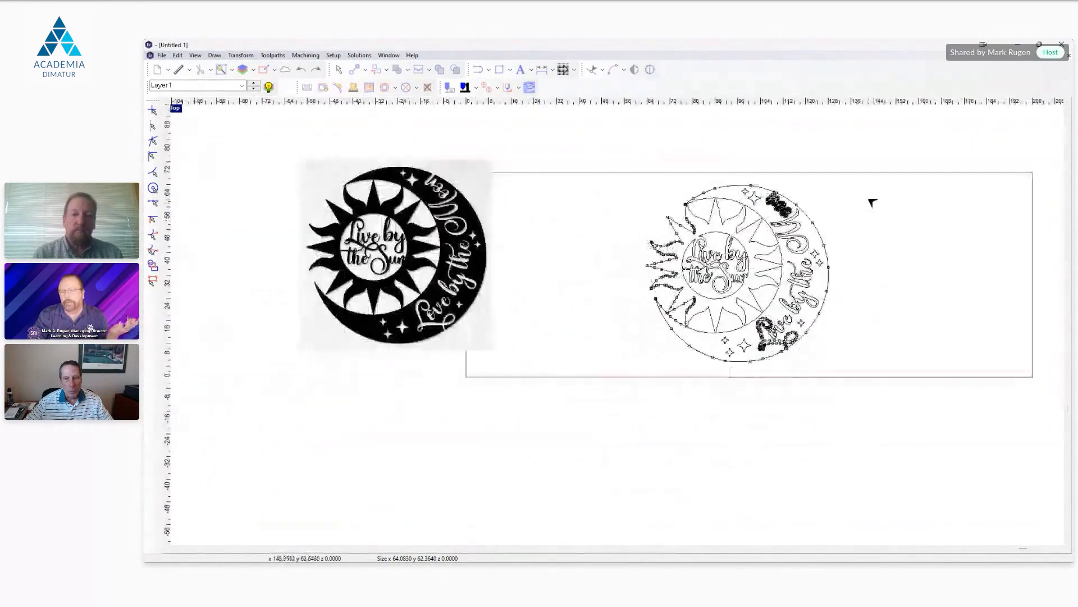
Step: Exit point editing and delete the original sun-and-moon bitmap beside the plate
{"action": "left_click_drag", "start_coordinate": [450, 253], "coordinate": [558, 274]}
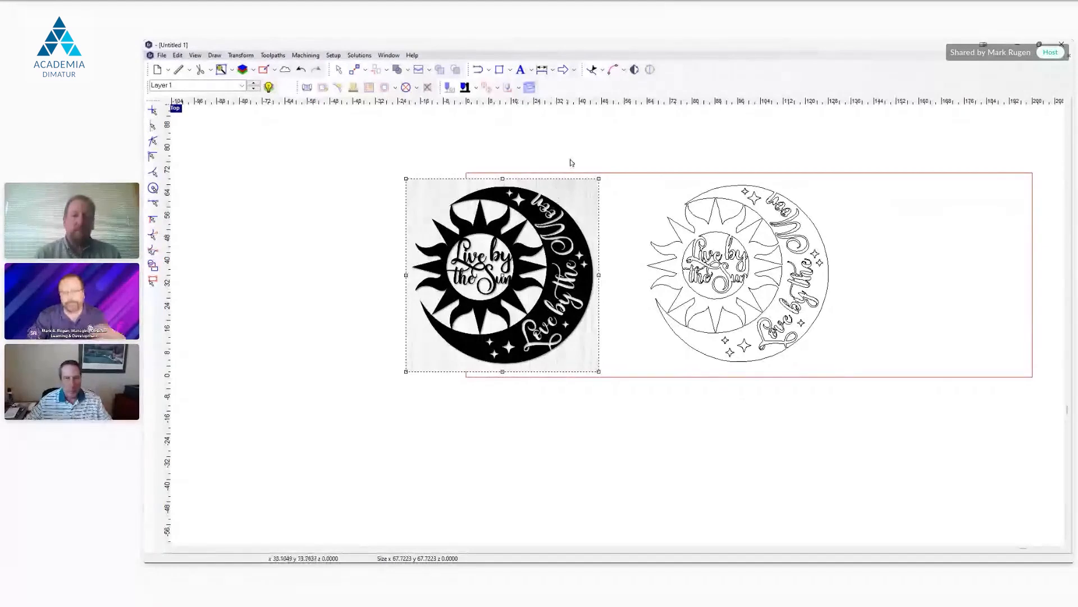
{"action": "left_click_drag", "start_coordinate": [594, 196], "coordinate": [487, 201]}
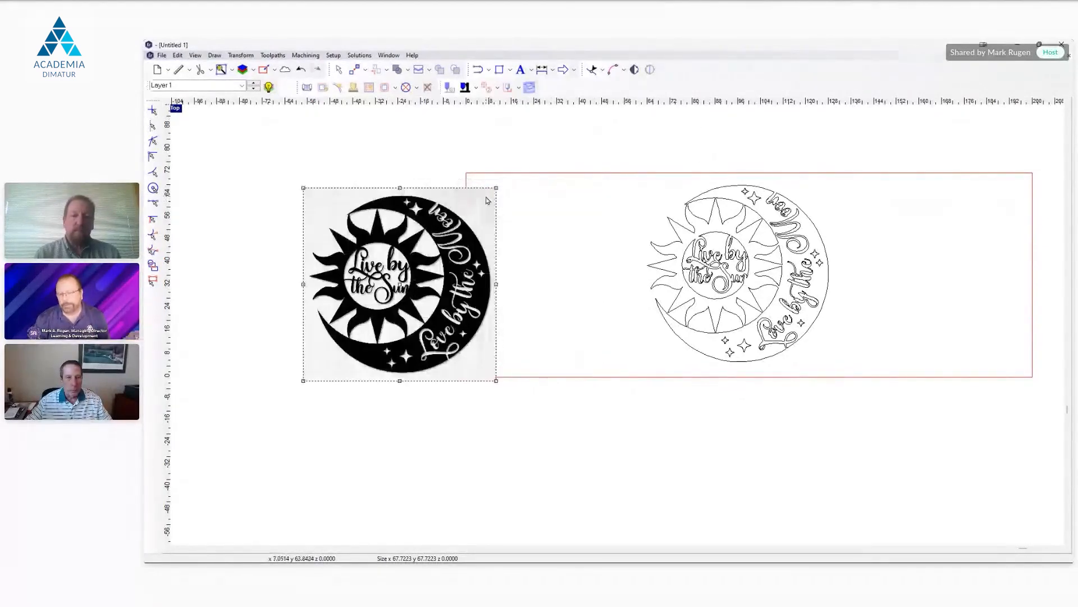
{"action": "key", "text": "Delete"}
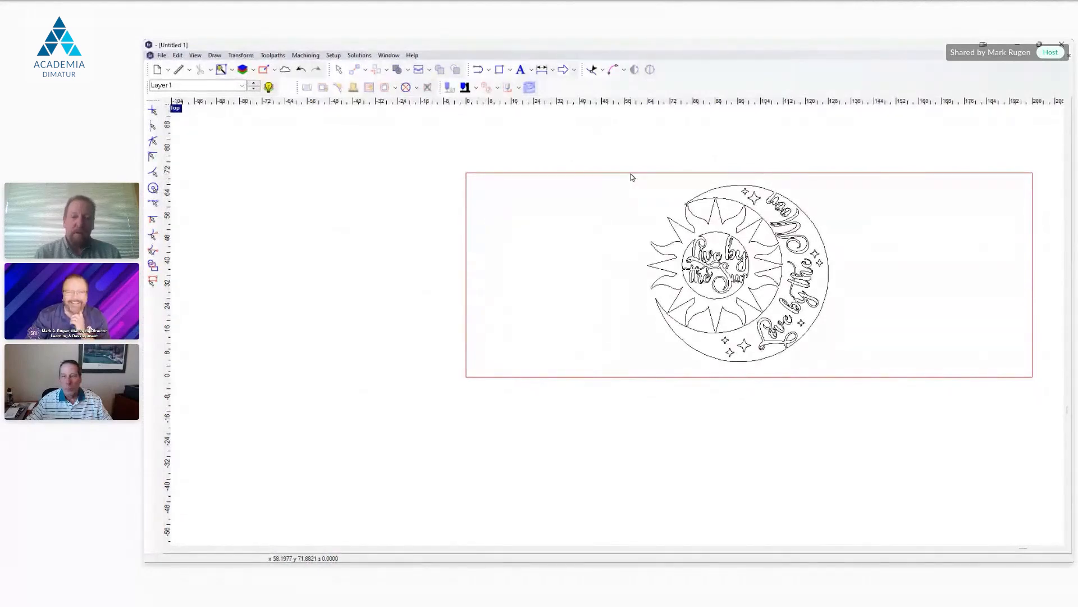
Step: Open the Taylor Gate EnRoute file, check the gate contour's selection and clear it
{"action": "left_click", "coordinate": [168, 69]}
{"action": "left_click", "coordinate": [187, 96]}
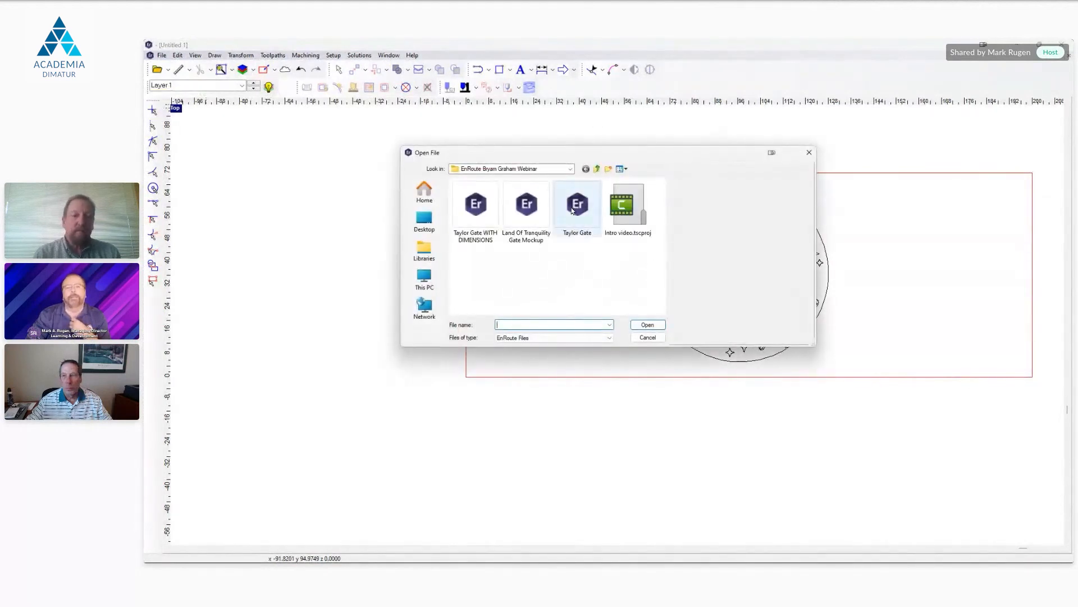
{"action": "double_click", "coordinate": [572, 207]}
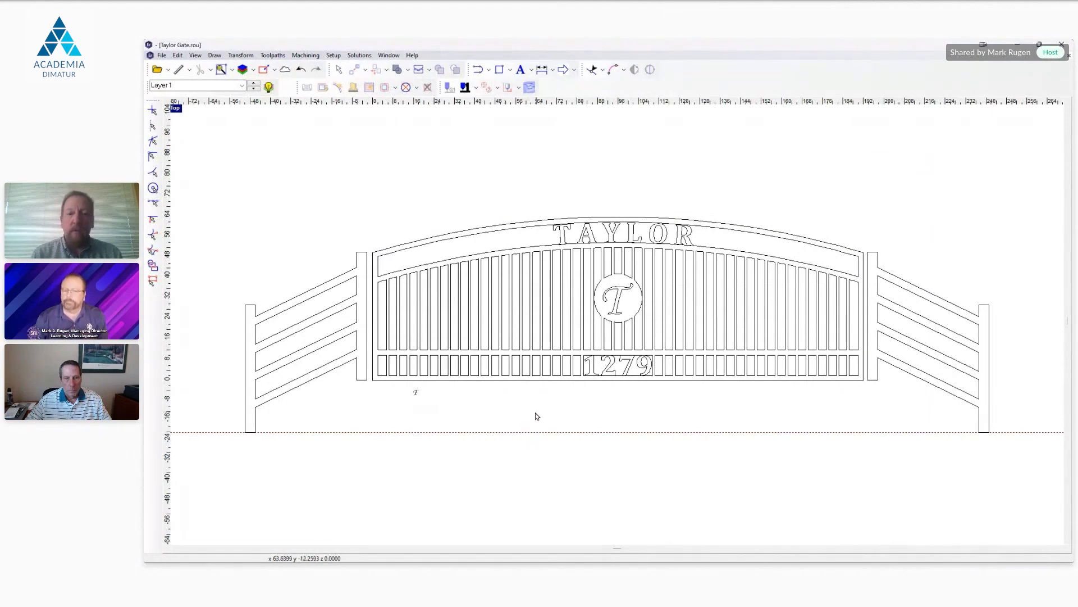
{"action": "left_click", "coordinate": [483, 227]}
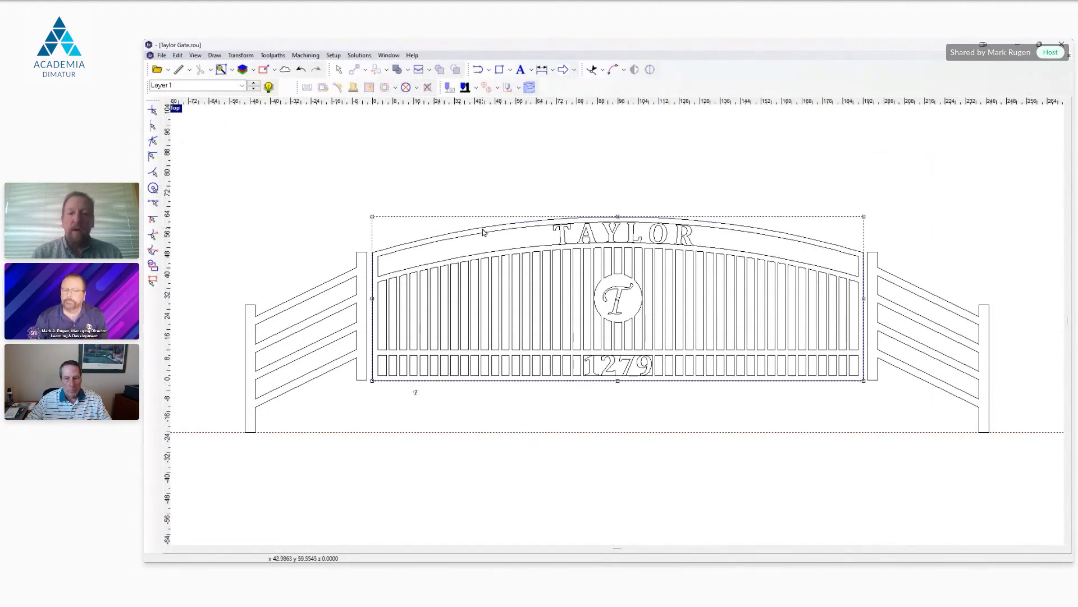
{"action": "left_click", "coordinate": [607, 417]}
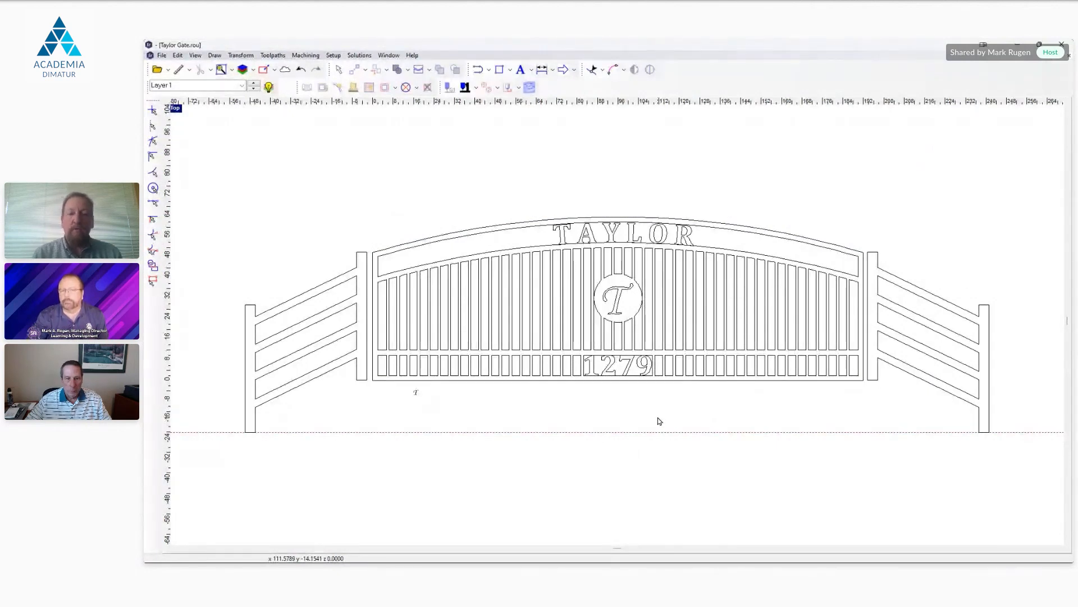
Step: Add a single dimension for the gate's overall width above the arch, snapping to the segment endpoints of its upper corners
{"action": "left_click", "coordinate": [548, 72]}
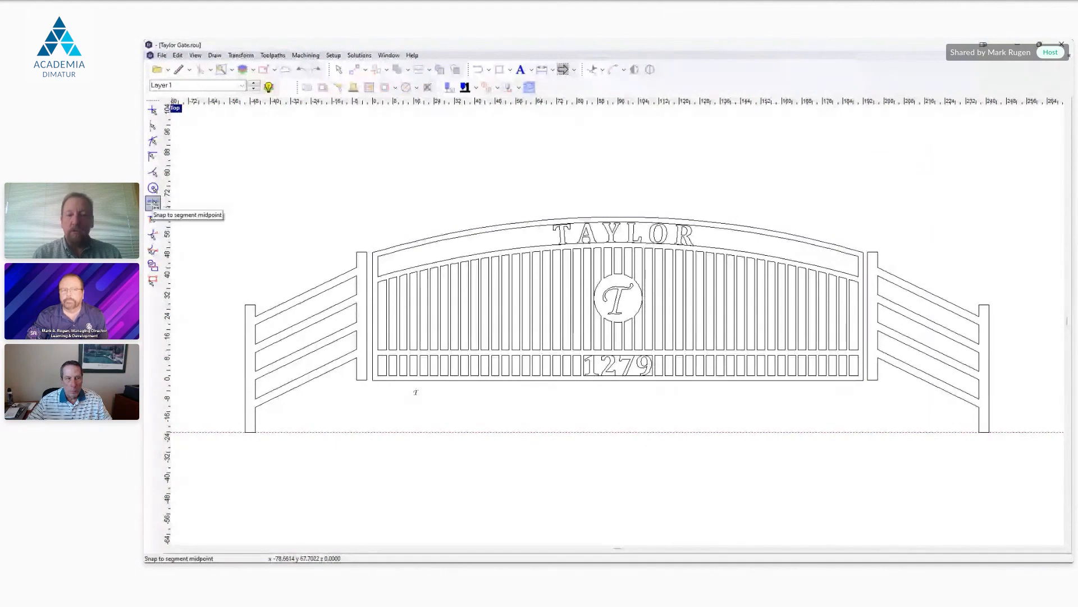
{"action": "left_click", "coordinate": [152, 157]}
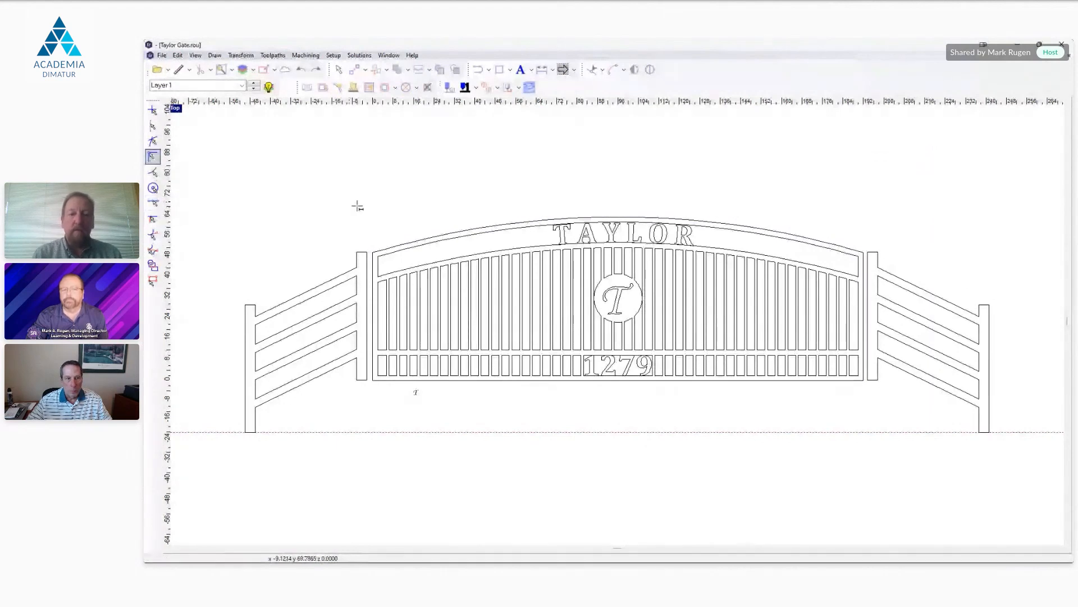
{"action": "left_click", "coordinate": [377, 253]}
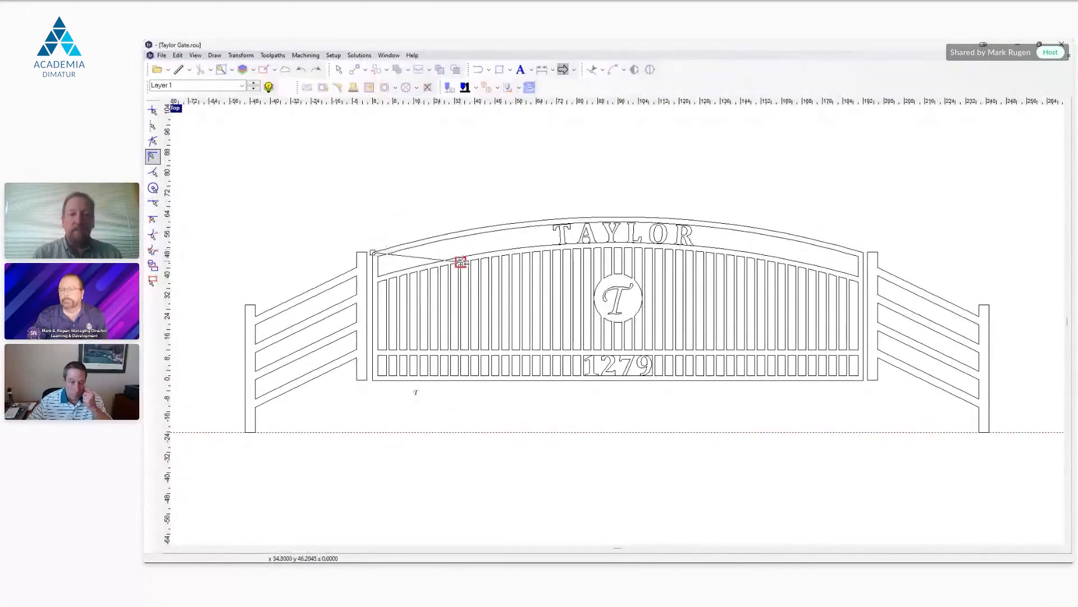
{"action": "left_click", "coordinate": [864, 253]}
{"action": "left_click", "coordinate": [847, 193]}
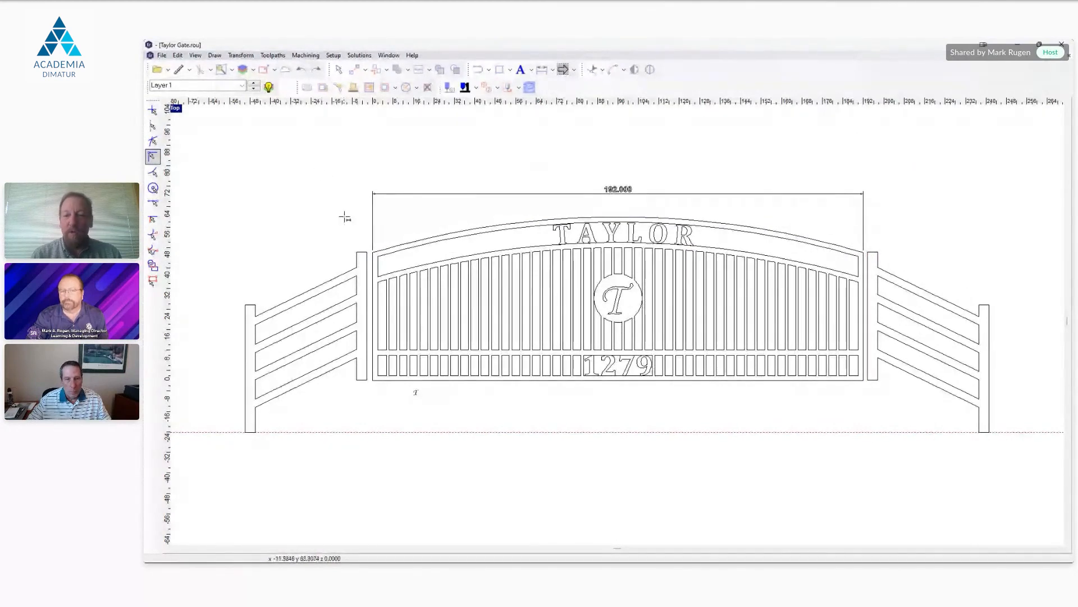
Step: Dimension the height of the gate's left side, placing the dimension beyond the left fence section
{"action": "left_click", "coordinate": [373, 252]}
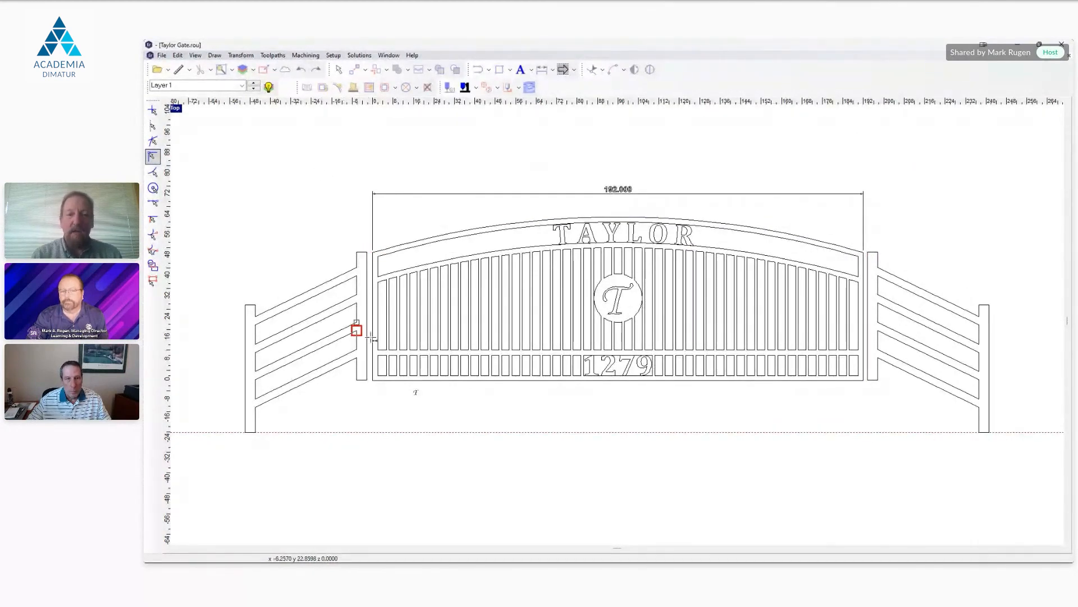
{"action": "left_click", "coordinate": [373, 376]}
{"action": "left_click", "coordinate": [226, 380]}
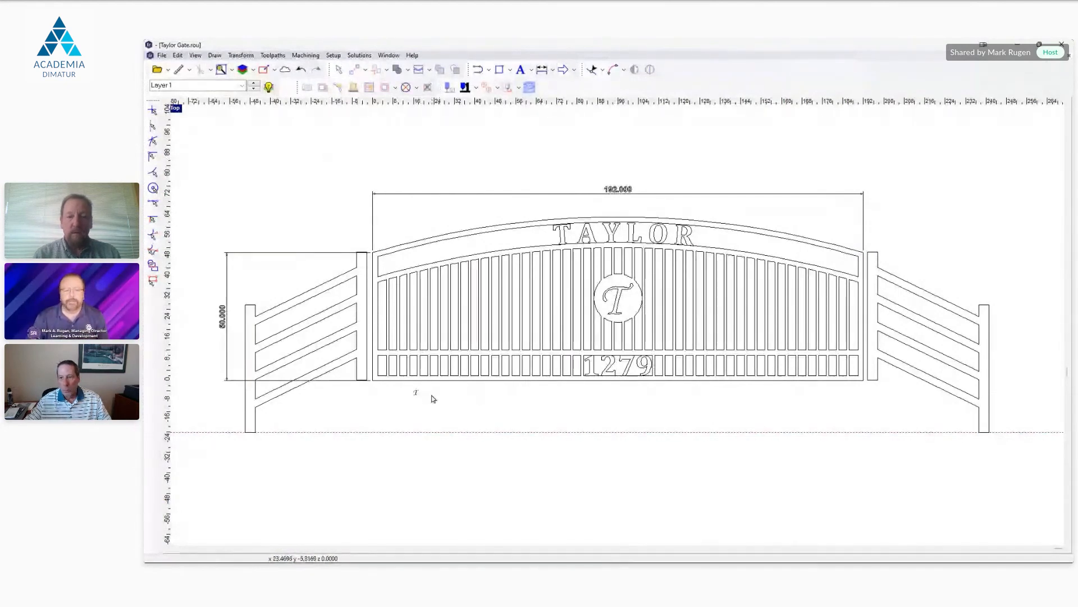
Step: Examine the small letter T bitmap below the gate up close and return to the whole gate
{"action": "scroll", "coordinate": [415, 393], "scroll_direction": "up", "scroll_amount": 3}
{"action": "scroll", "coordinate": [421, 365], "scroll_direction": "up", "scroll_amount": 3}
{"action": "scroll", "coordinate": [380, 336], "scroll_direction": "up", "scroll_amount": 3}
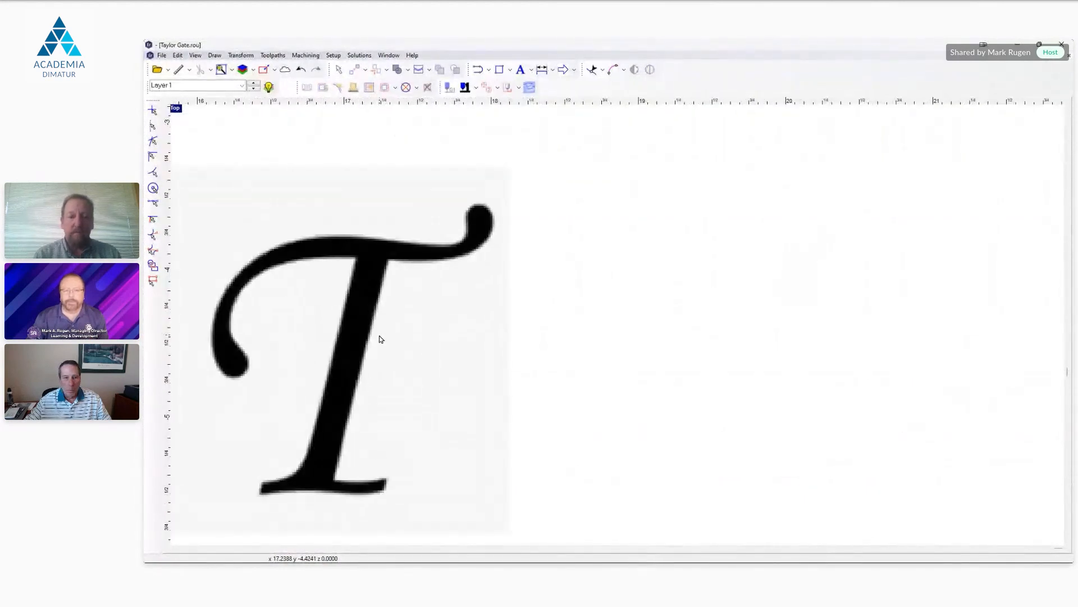
{"action": "scroll", "coordinate": [393, 329], "scroll_direction": "down", "scroll_amount": 5}
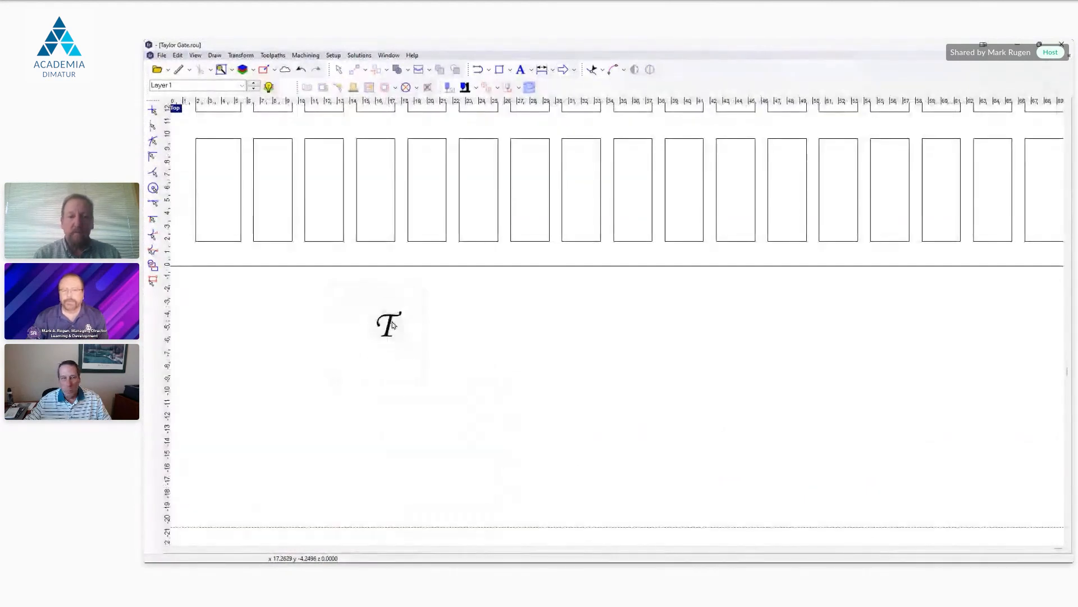
{"action": "scroll", "coordinate": [392, 324], "scroll_direction": "down", "scroll_amount": 3}
{"action": "scroll", "coordinate": [391, 322], "scroll_direction": "down", "scroll_amount": 2}
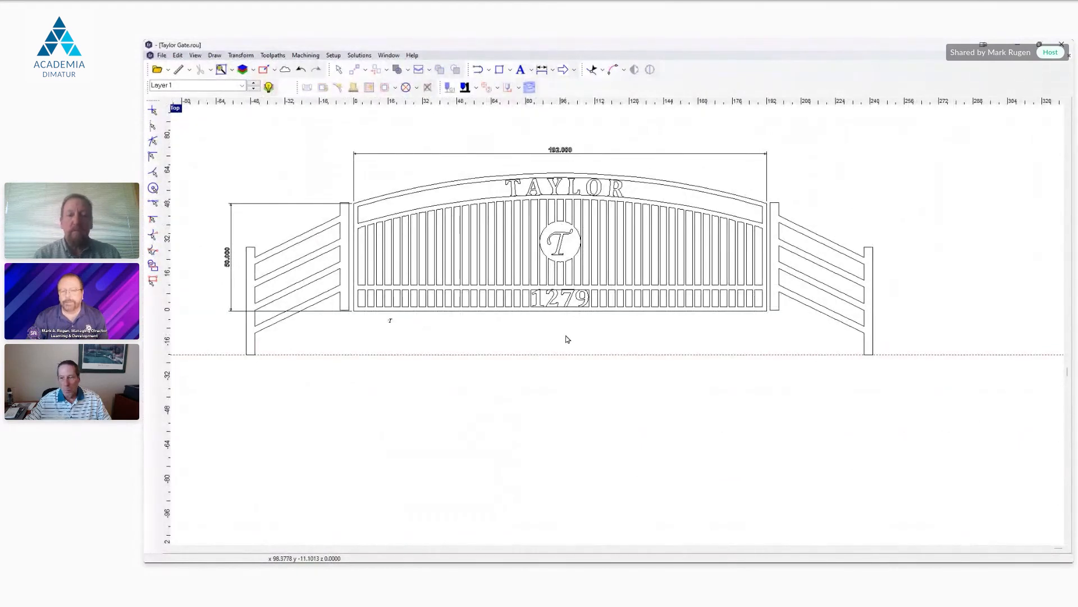
Step: Delete the width and height dimensions from the gate drawing
{"action": "left_click", "coordinate": [561, 149]}
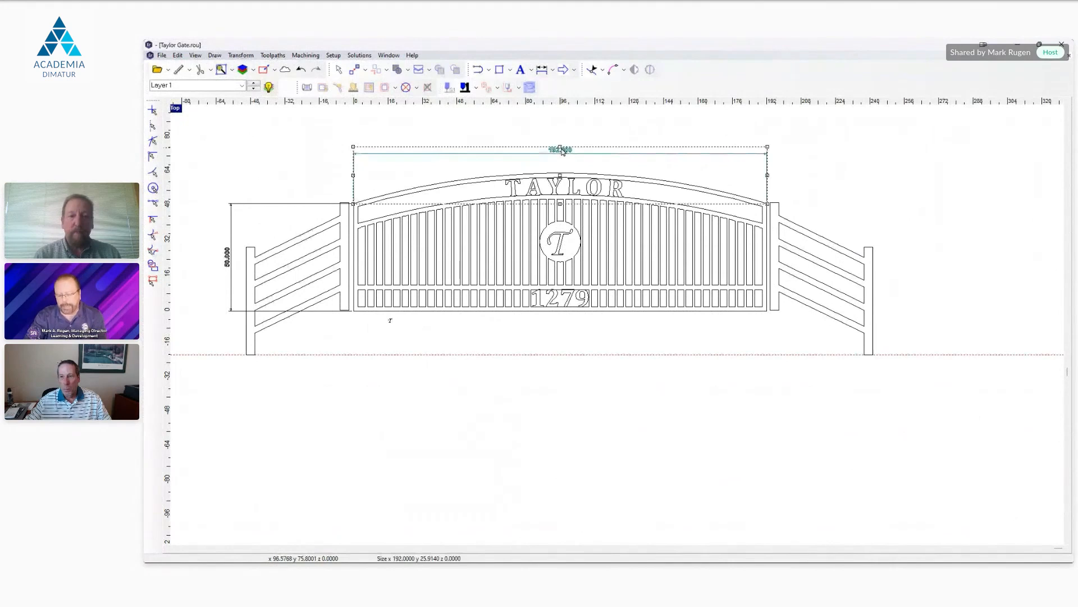
{"action": "key", "text": "Delete"}
{"action": "left_click", "coordinate": [227, 257]}
{"action": "key", "text": "Delete"}
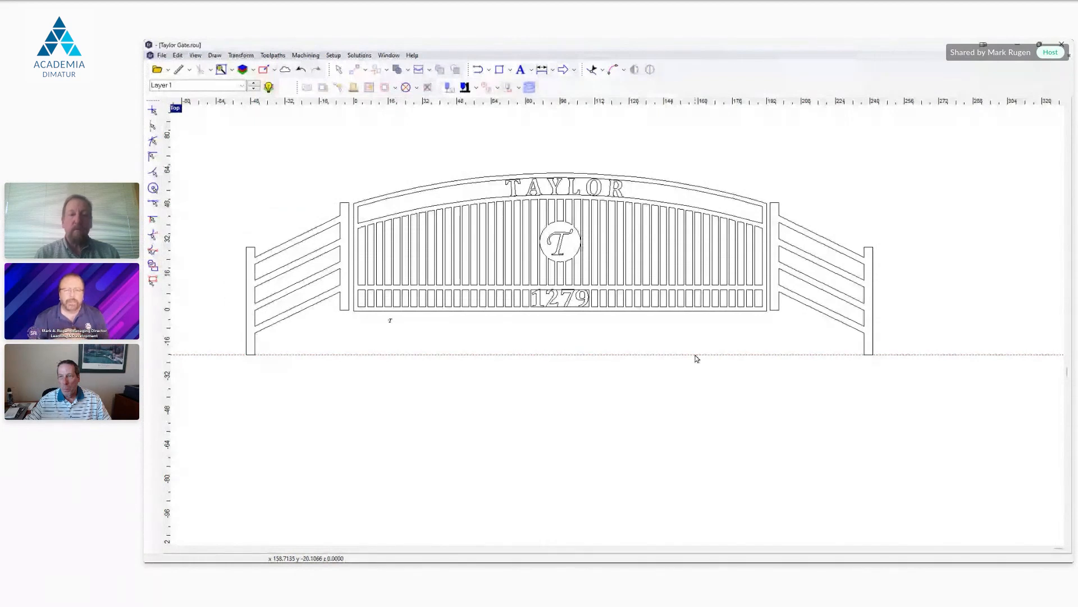
Step: Delete the fence sections on both sides of the gate and the small letter T bitmap below it
{"action": "left_click", "coordinate": [322, 307]}
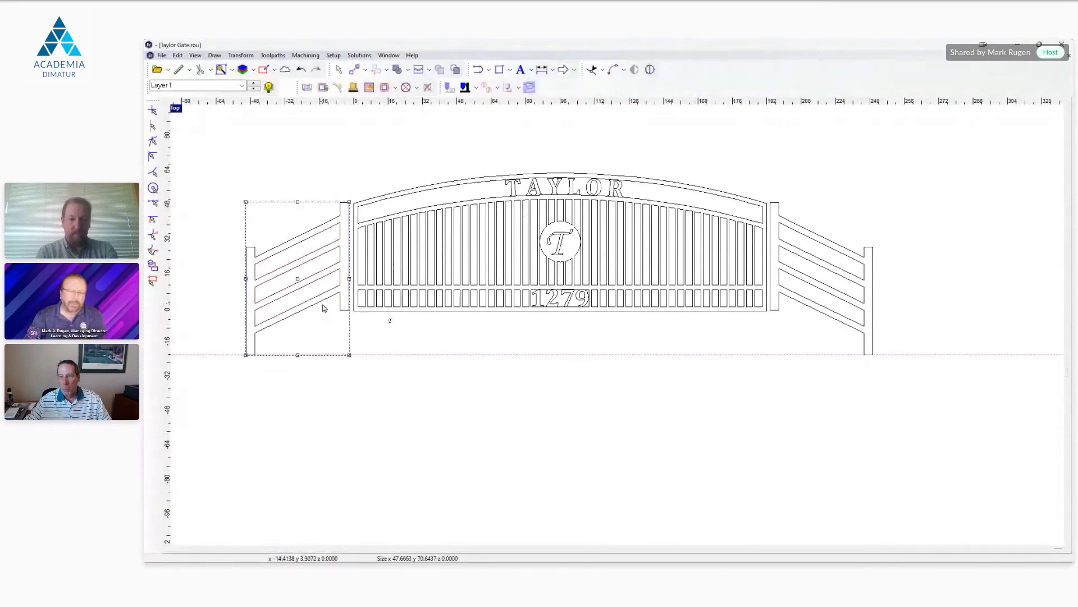
{"action": "key", "text": "Delete"}
{"action": "left_click", "coordinate": [795, 302]}
{"action": "key", "text": "Delete"}
{"action": "left_click", "coordinate": [391, 322]}
{"action": "key", "text": "Delete"}
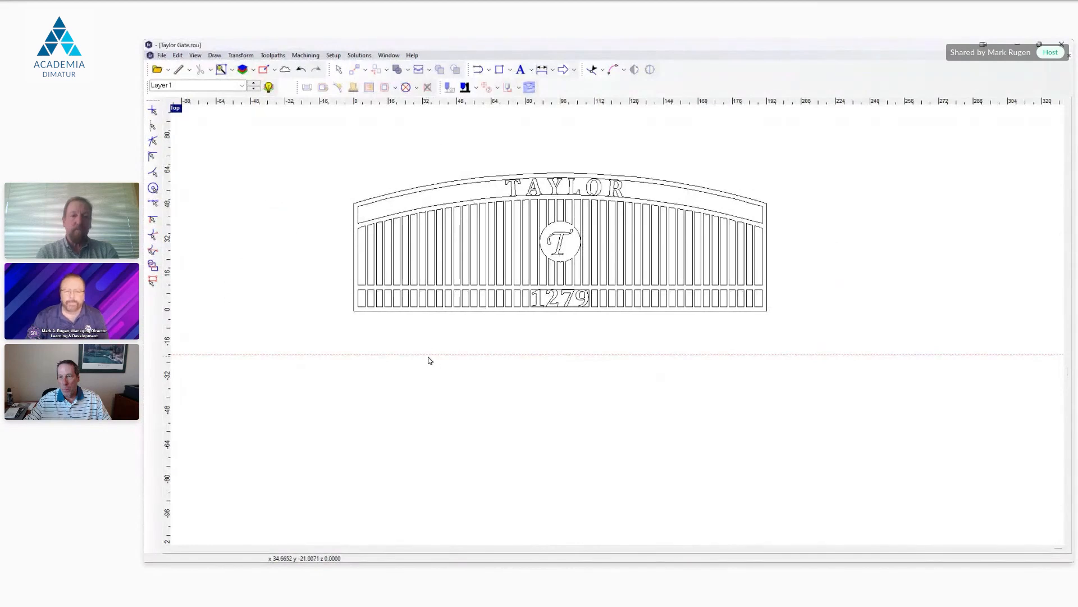
Step: Delete the horizontal guideline below the gate
{"action": "right_click", "coordinate": [430, 359]}
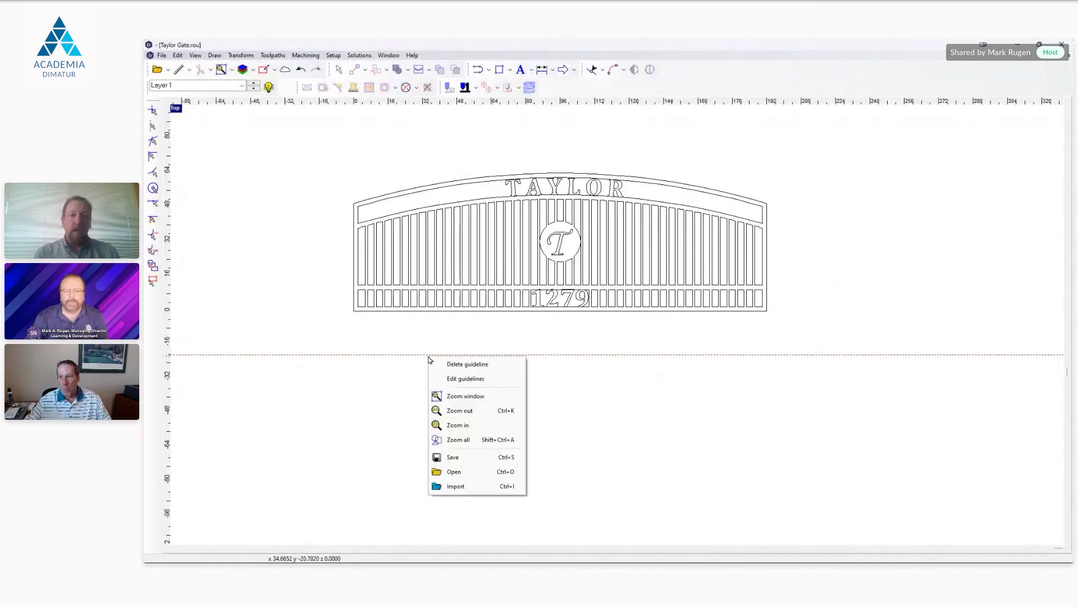
{"action": "left_click", "coordinate": [511, 366]}
{"action": "scroll", "coordinate": [538, 177], "scroll_direction": "up", "scroll_amount": 1}
{"action": "scroll", "coordinate": [538, 178], "scroll_direction": "up", "scroll_amount": 2}
{"action": "scroll", "coordinate": [538, 178], "scroll_direction": "down", "scroll_amount": 2}
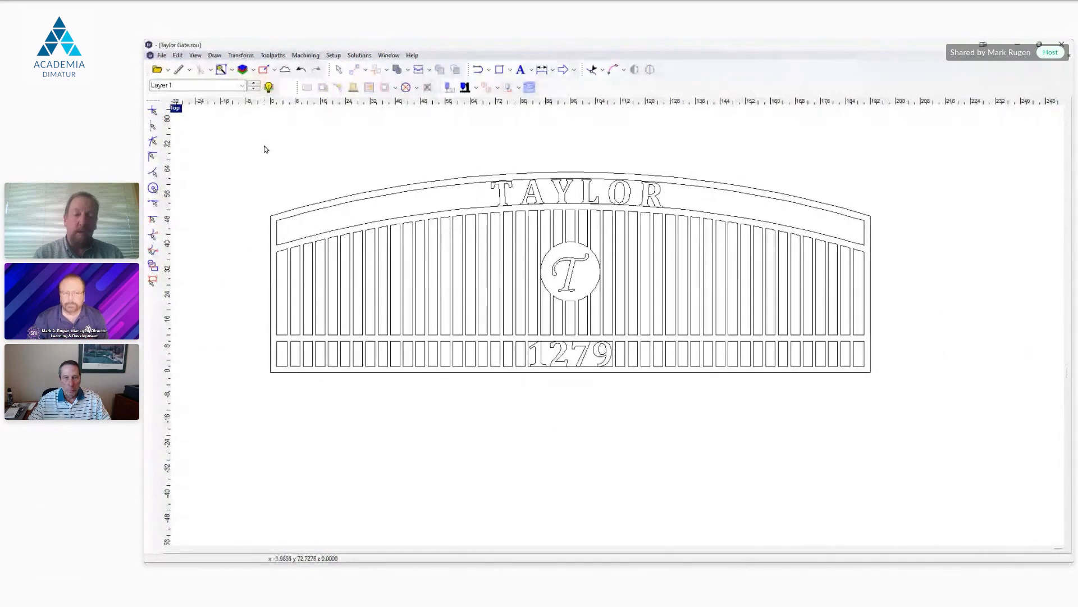
Step: Review the file formats available for import and leave without importing anything
{"action": "left_click", "coordinate": [161, 55]}
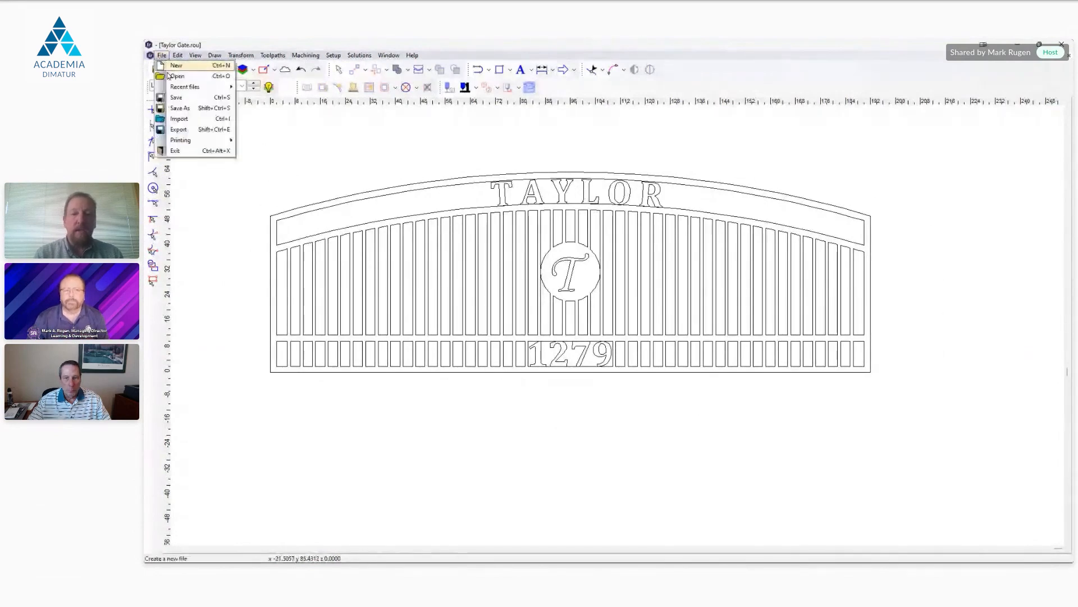
{"action": "left_click", "coordinate": [200, 119]}
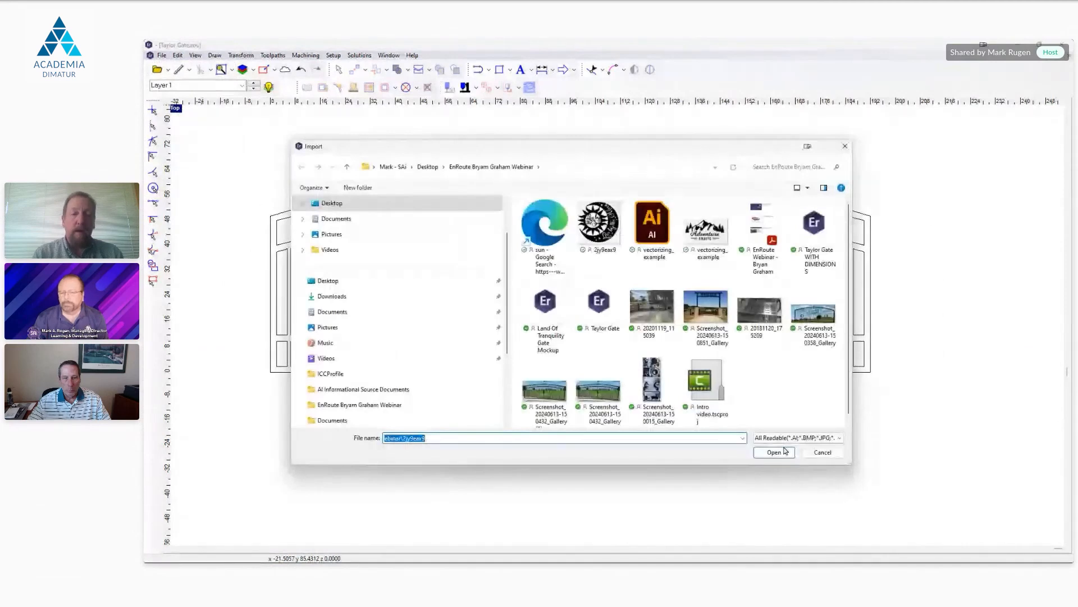
{"action": "left_click", "coordinate": [789, 437]}
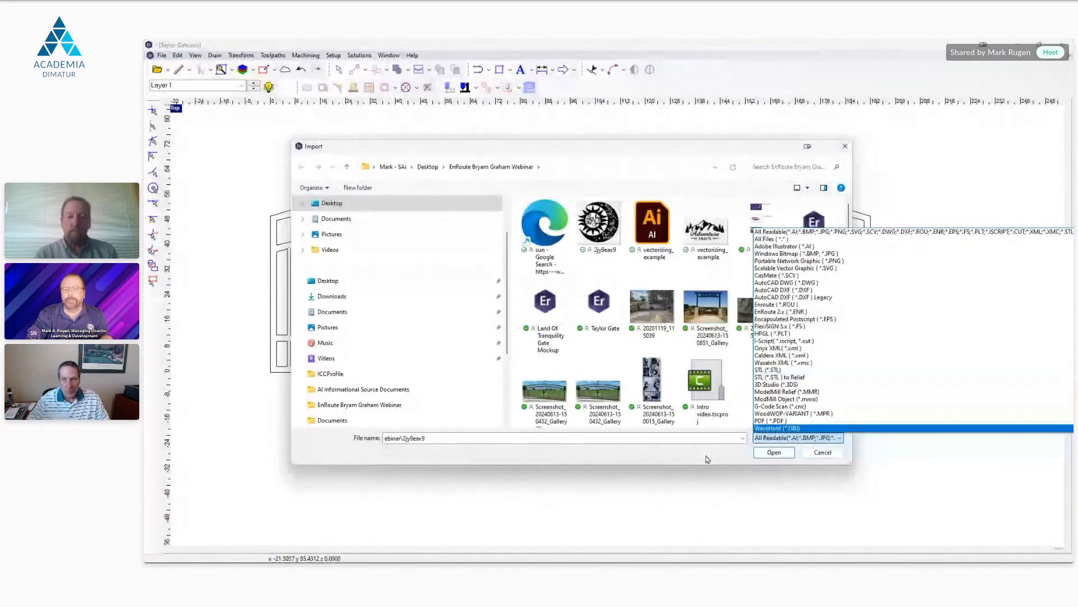
{"action": "left_click", "coordinate": [823, 452]}
{"action": "left_click", "coordinate": [823, 453]}
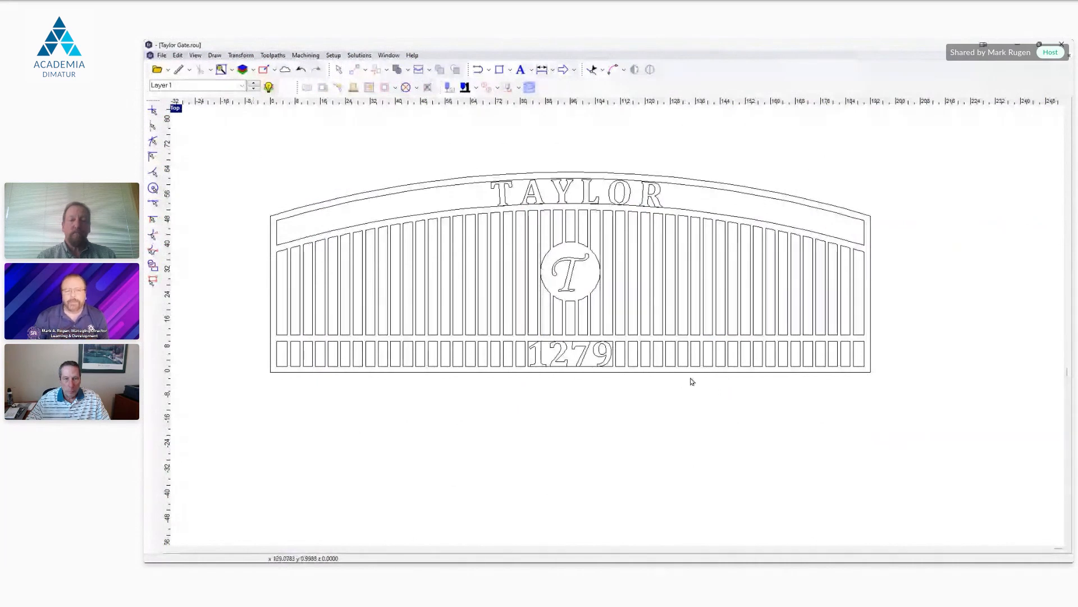
Step: Start Kerf Compensation on all the gate contours, accepting the text conversion to curves and the detected loops, and check the available kerf widths
{"action": "key", "text": "ctrl+a"}
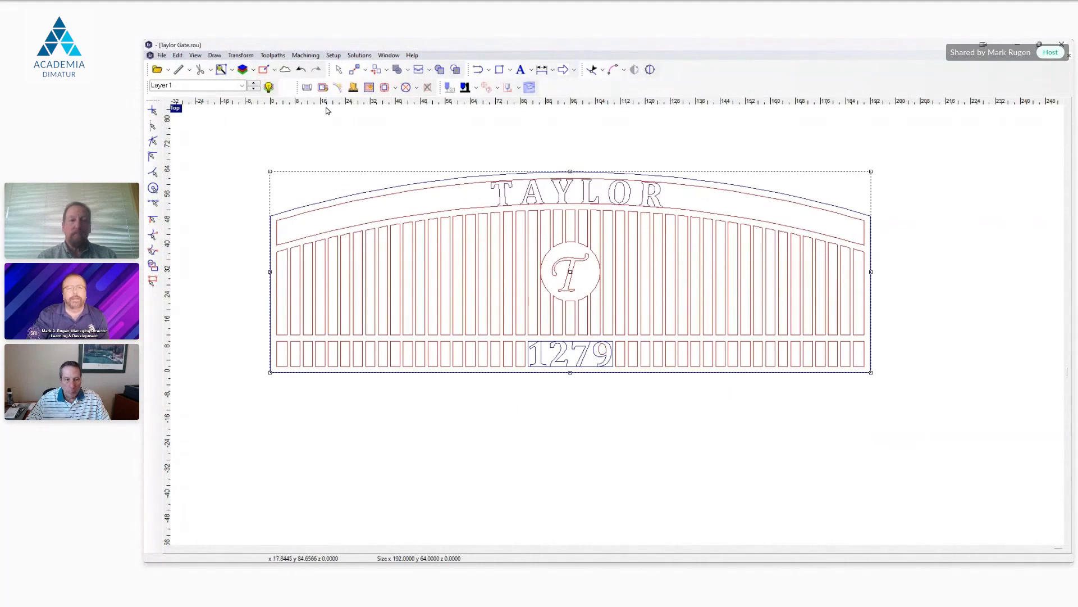
{"action": "left_click", "coordinate": [324, 87]}
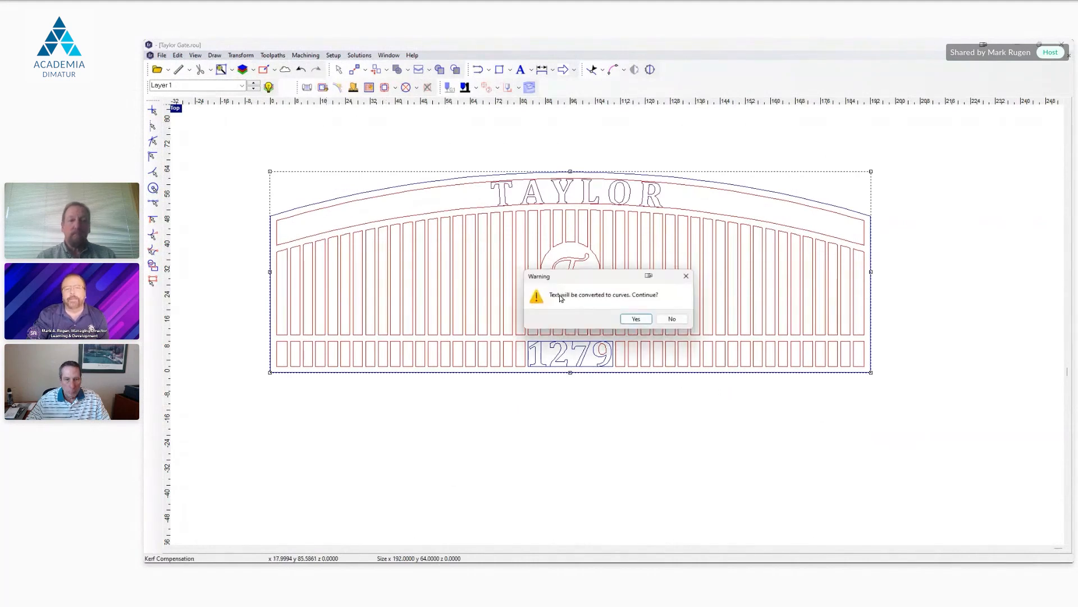
{"action": "left_click", "coordinate": [636, 319]}
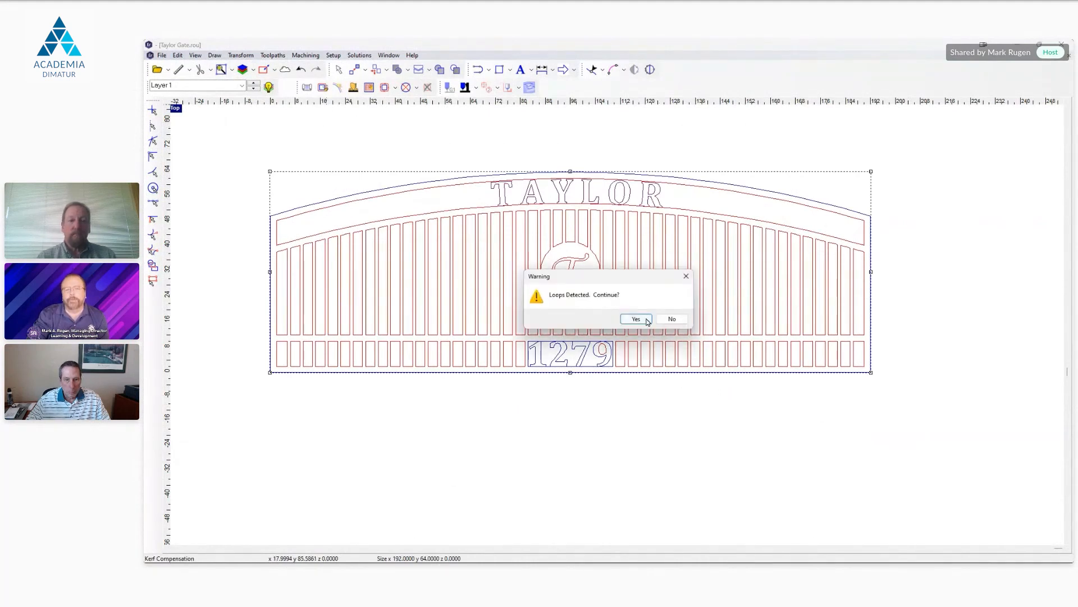
{"action": "left_click", "coordinate": [638, 319]}
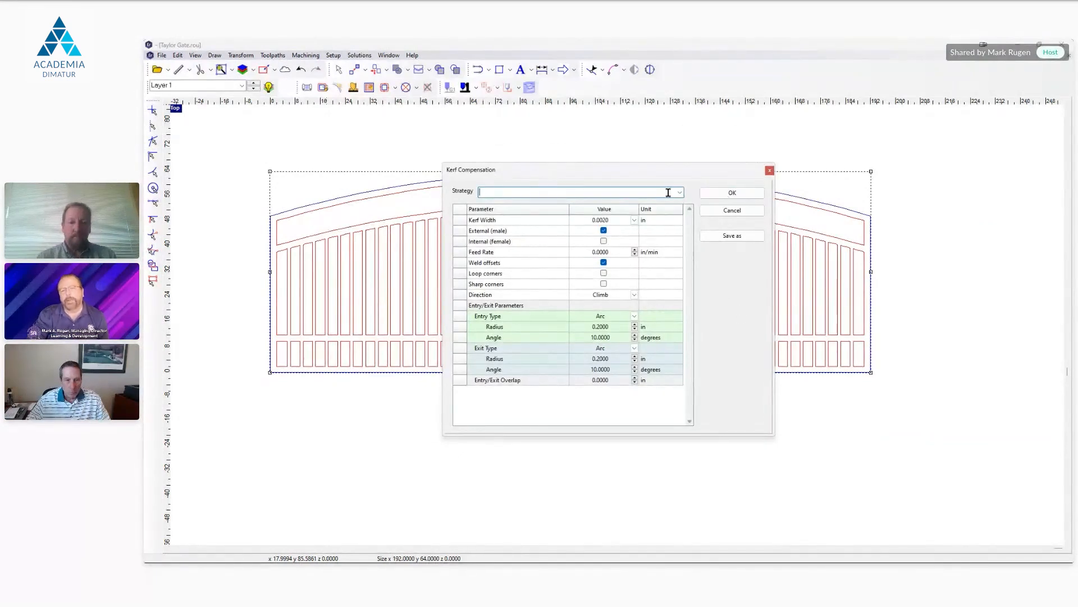
{"action": "left_click_drag", "start_coordinate": [637, 172], "coordinate": [622, 137]}
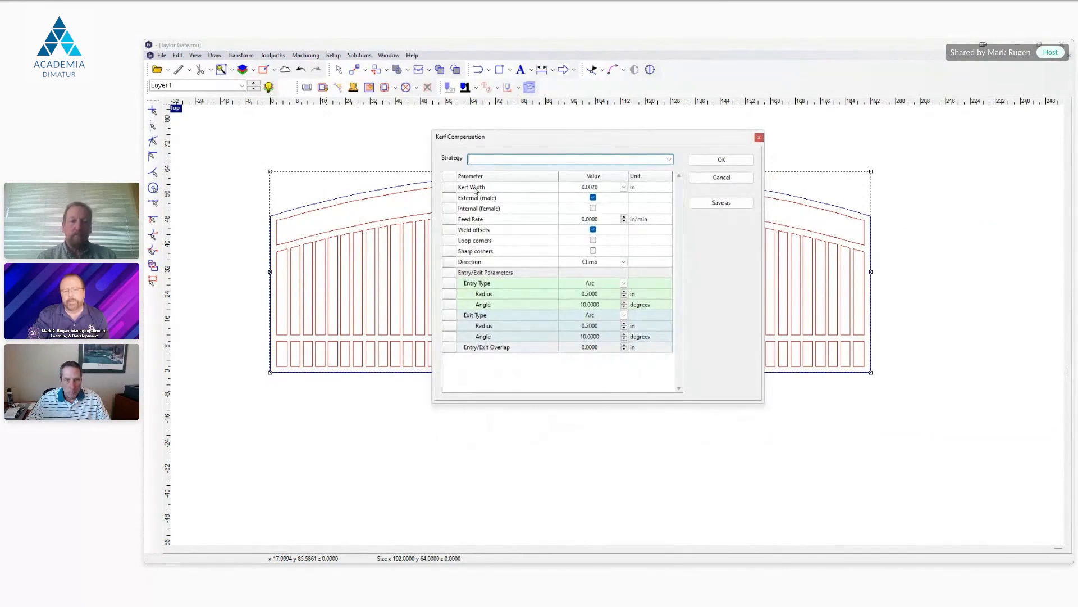
{"action": "left_click", "coordinate": [623, 187]}
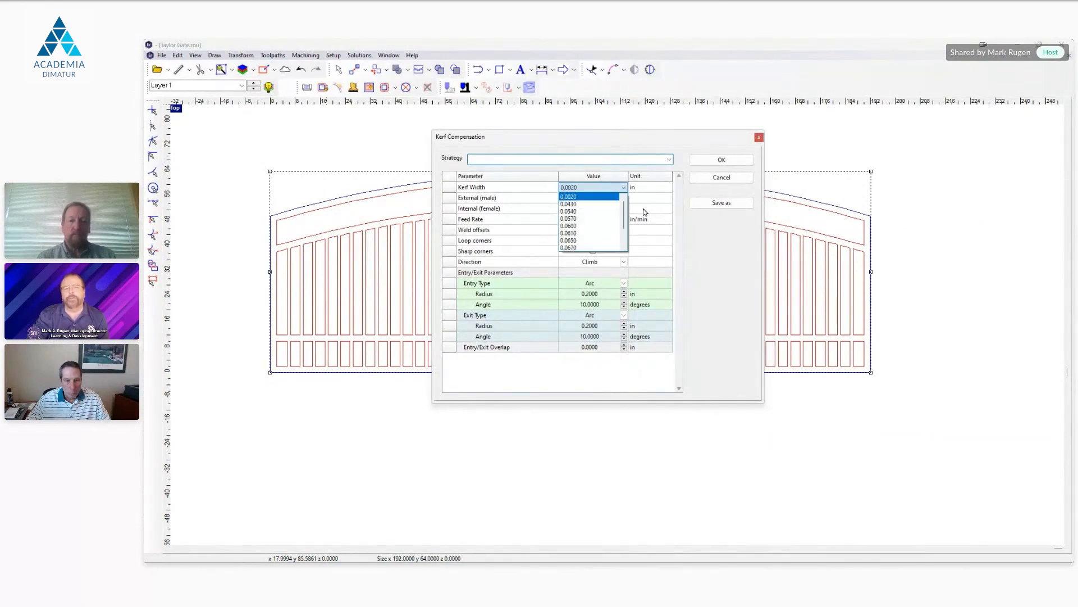
{"action": "left_click", "coordinate": [739, 272]}
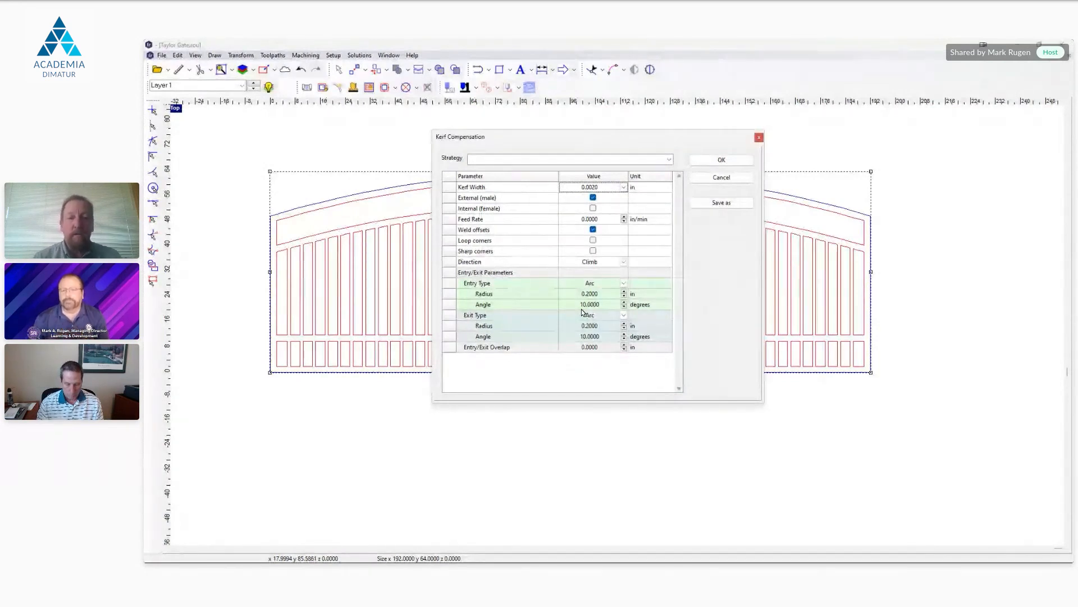
Step: Set the kerf compensation entry type to Line with a length of 0.2 in and apply it to the gate contours
{"action": "left_click", "coordinate": [625, 285]}
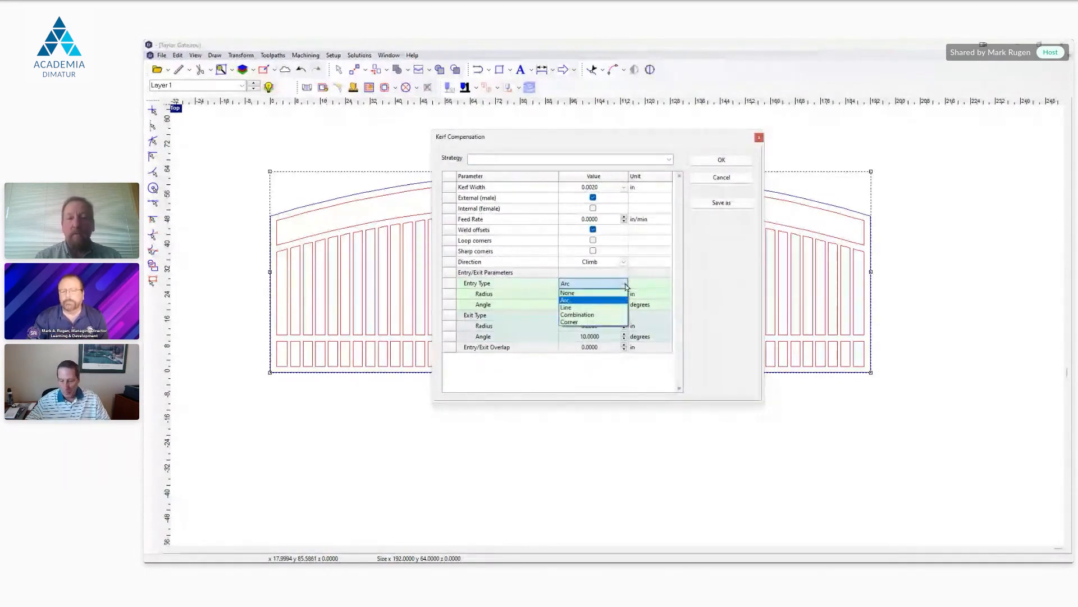
{"action": "left_click", "coordinate": [589, 308]}
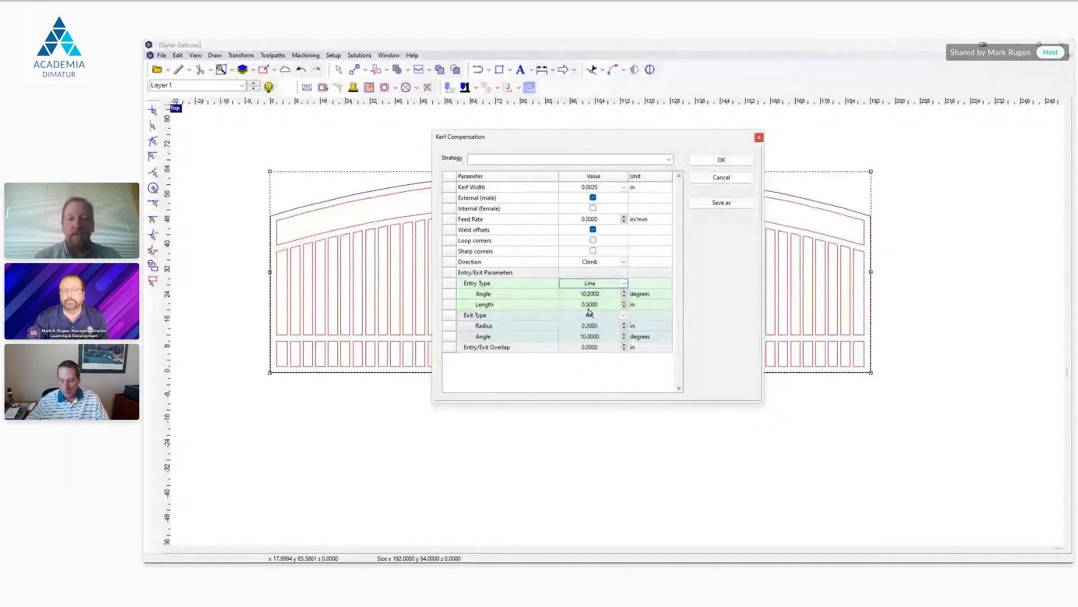
{"action": "left_click", "coordinate": [624, 302]}
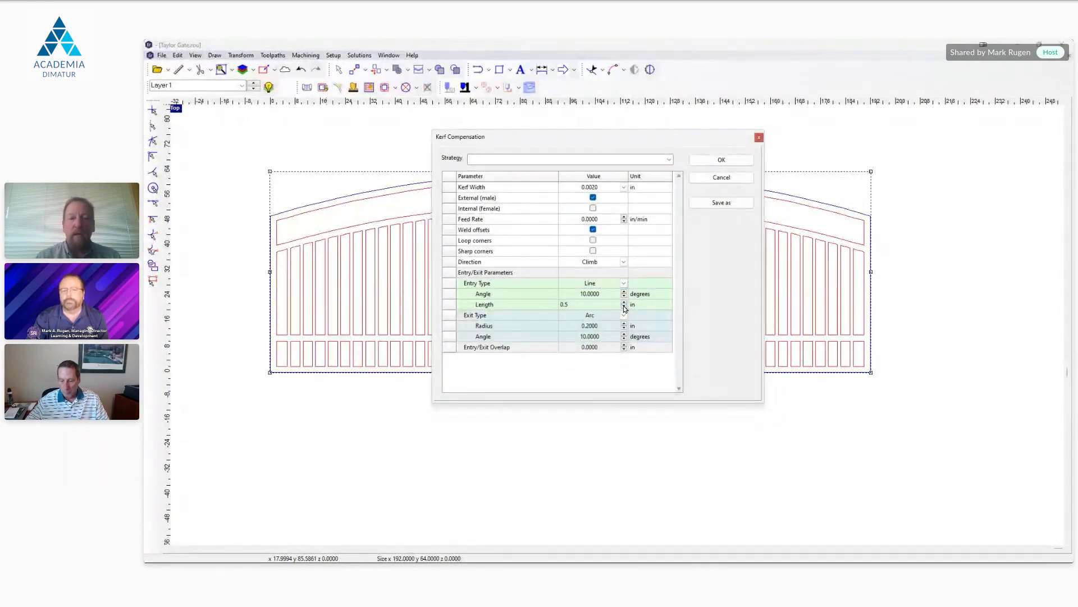
{"action": "left_click", "coordinate": [624, 307]}
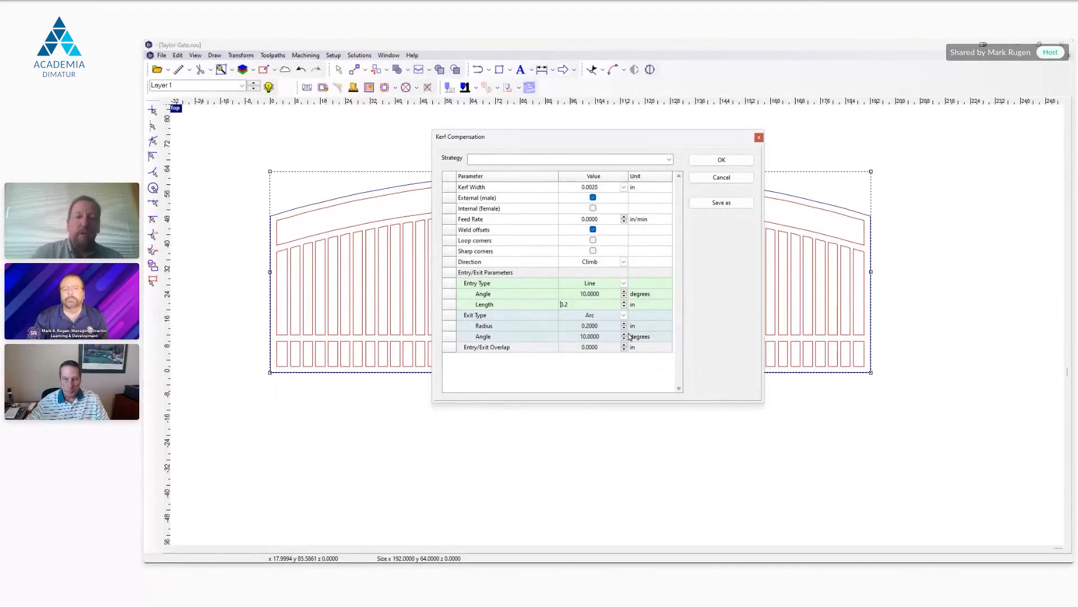
{"action": "left_click", "coordinate": [625, 303]}
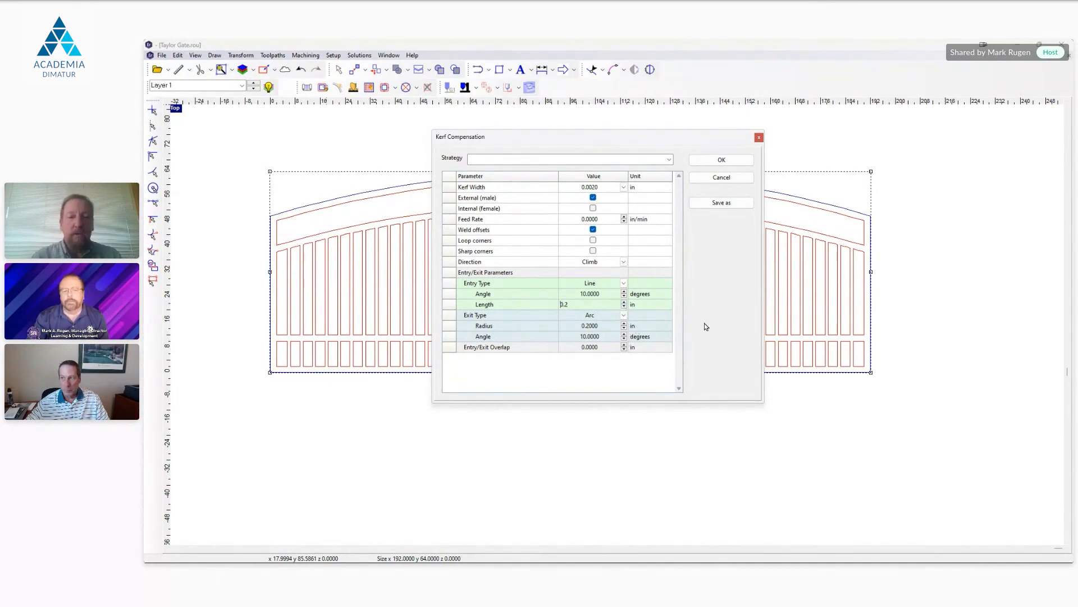
{"action": "left_click", "coordinate": [722, 160]}
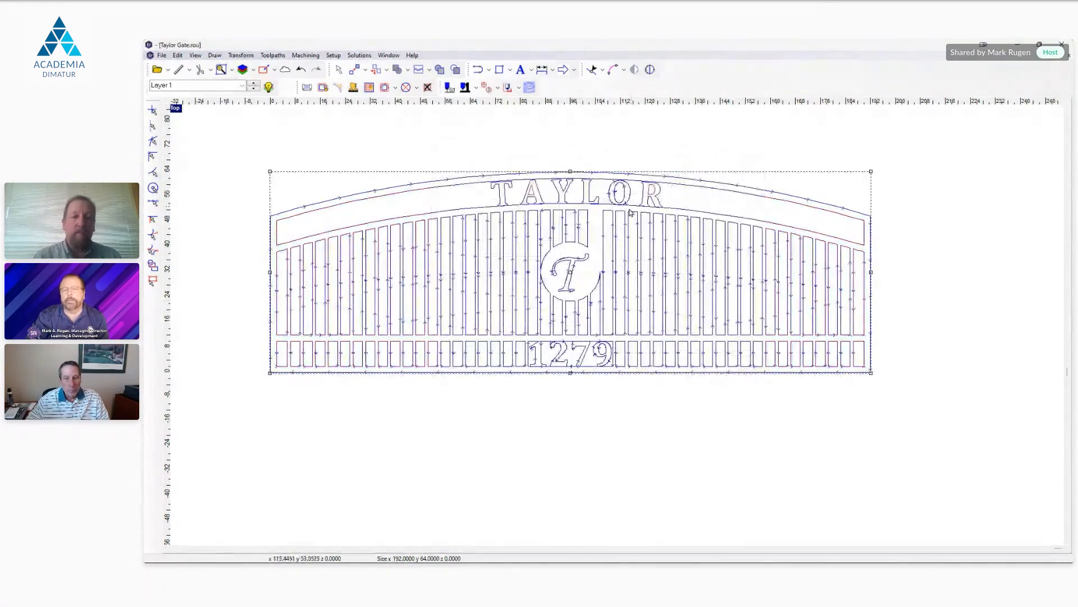
Step: Examine the toolpath's entry and exit moves up close on the letter O of TAYLOR
{"action": "scroll", "coordinate": [616, 199], "scroll_direction": "up", "scroll_amount": 1}
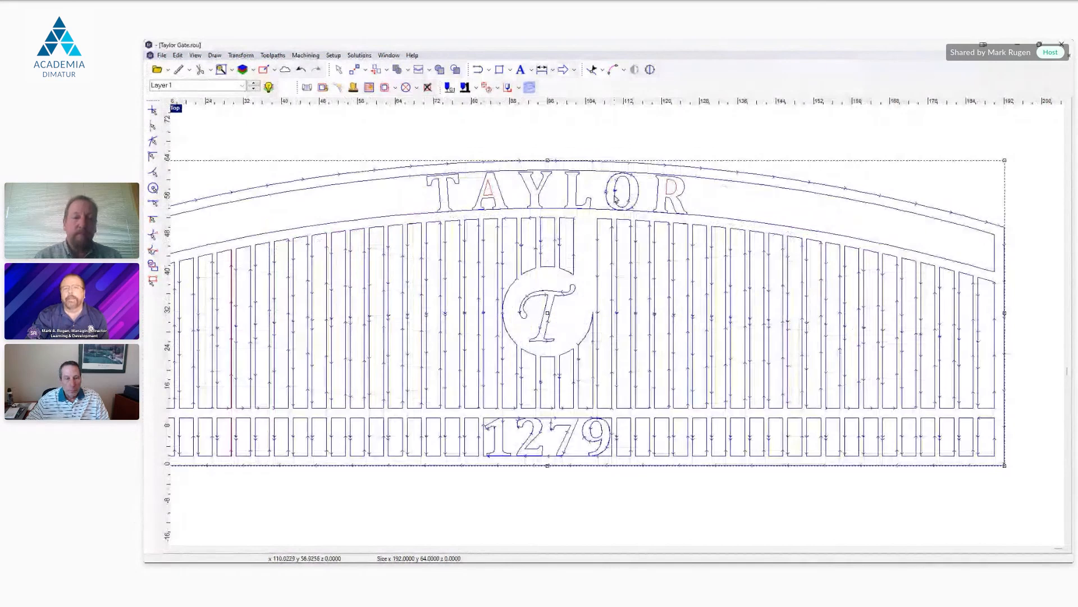
{"action": "scroll", "coordinate": [616, 199], "scroll_direction": "up", "scroll_amount": 6}
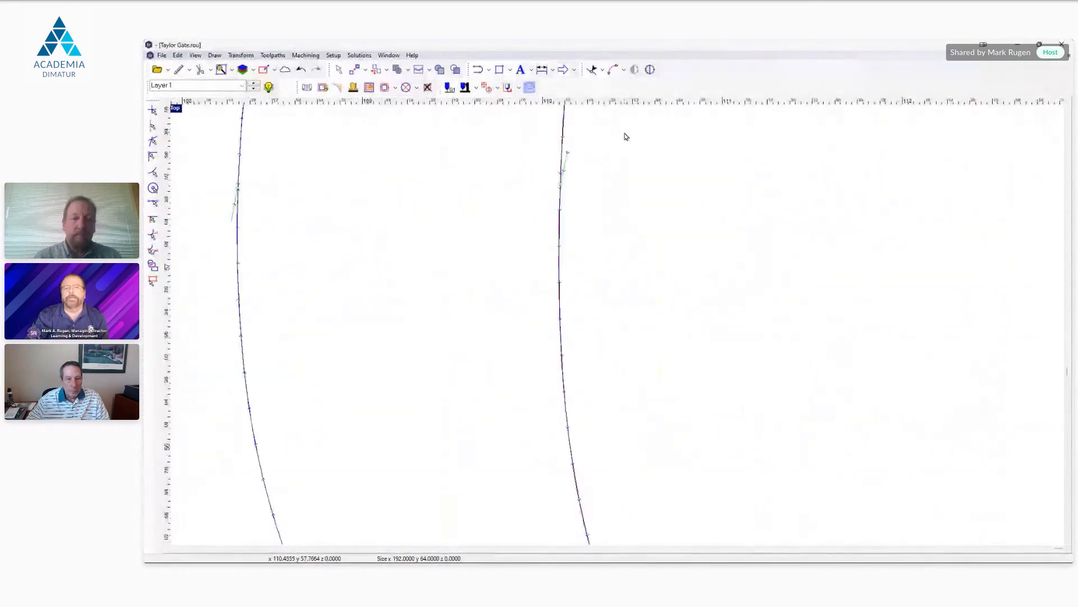
{"action": "scroll", "coordinate": [597, 196], "scroll_direction": "up", "scroll_amount": 1}
{"action": "scroll", "coordinate": [588, 162], "scroll_direction": "down", "scroll_amount": 2}
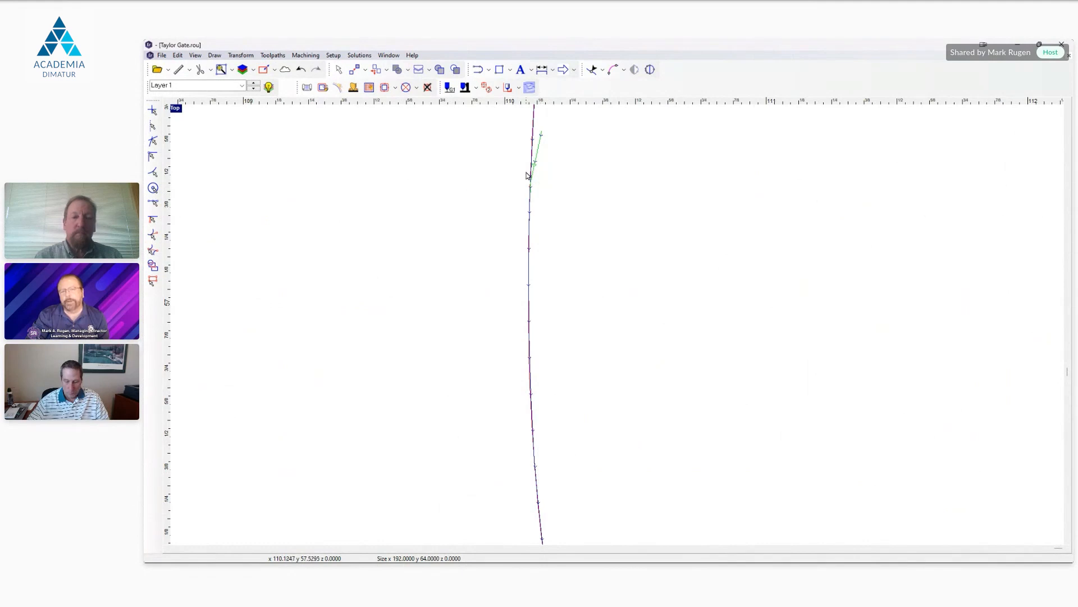
{"action": "scroll", "coordinate": [644, 197], "scroll_direction": "down", "scroll_amount": 5}
{"action": "scroll", "coordinate": [645, 199], "scroll_direction": "down", "scroll_amount": 6}
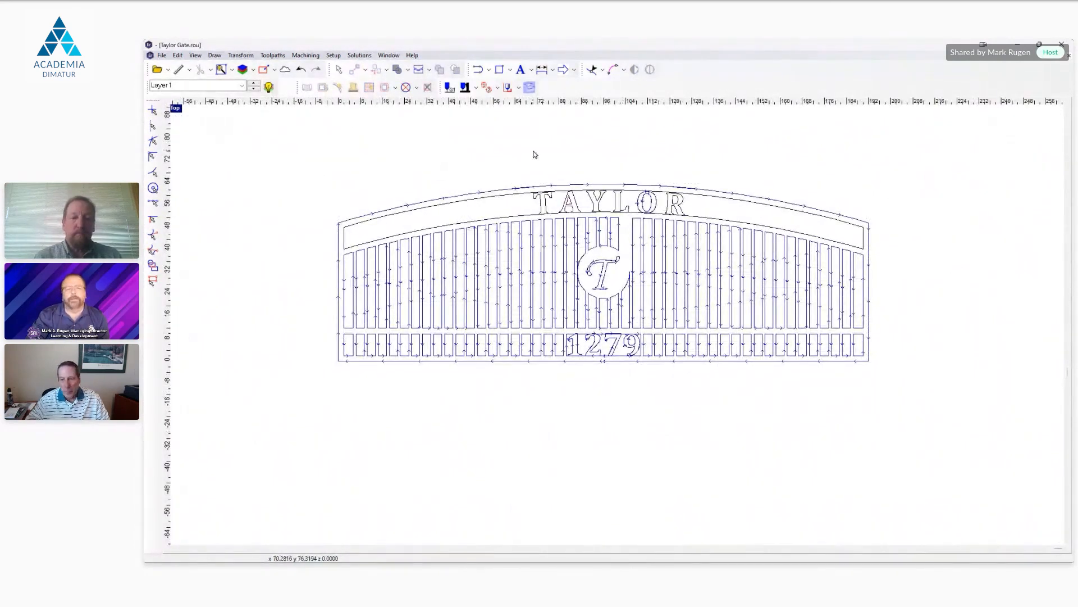
Step: Simulate the gate's toolpaths in 2D, advancing one tool lift at a time, and close the simulation
{"action": "left_click", "coordinate": [508, 86]}
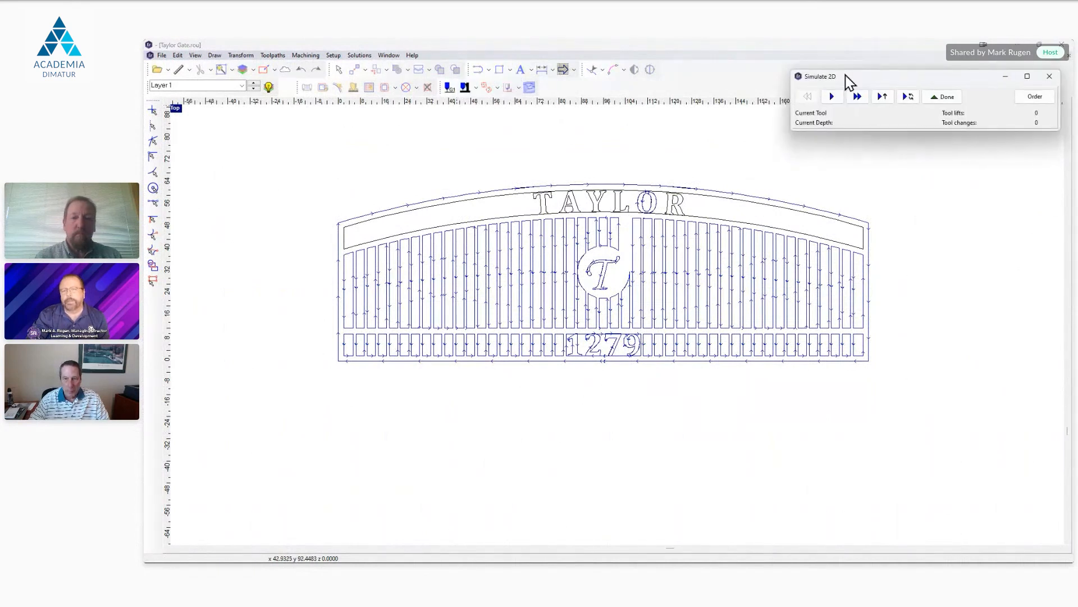
{"action": "left_click_drag", "start_coordinate": [847, 79], "coordinate": [740, 89]}
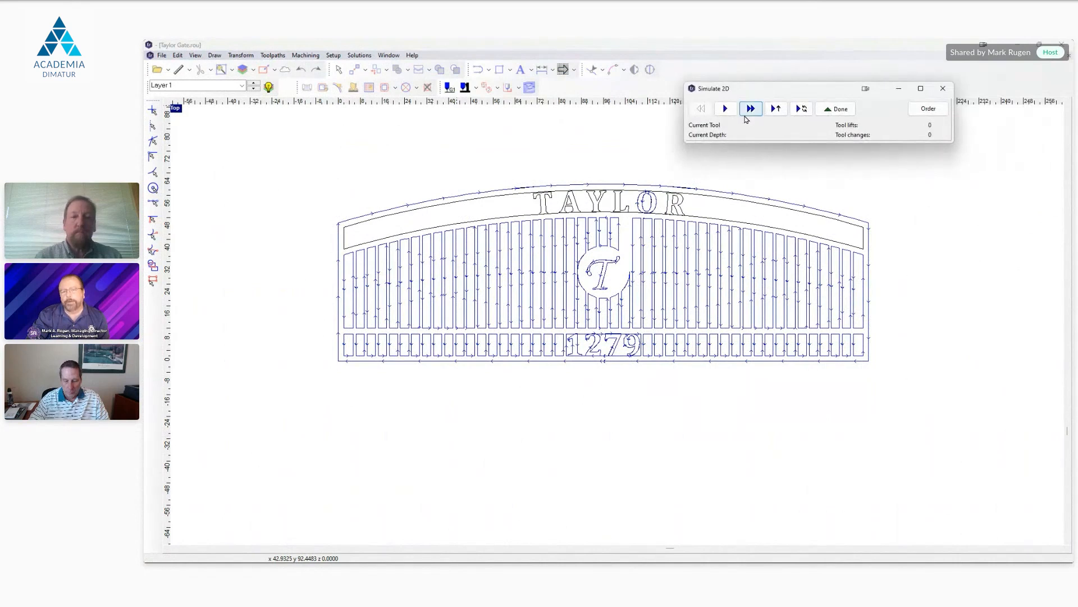
{"action": "left_click", "coordinate": [775, 109]}
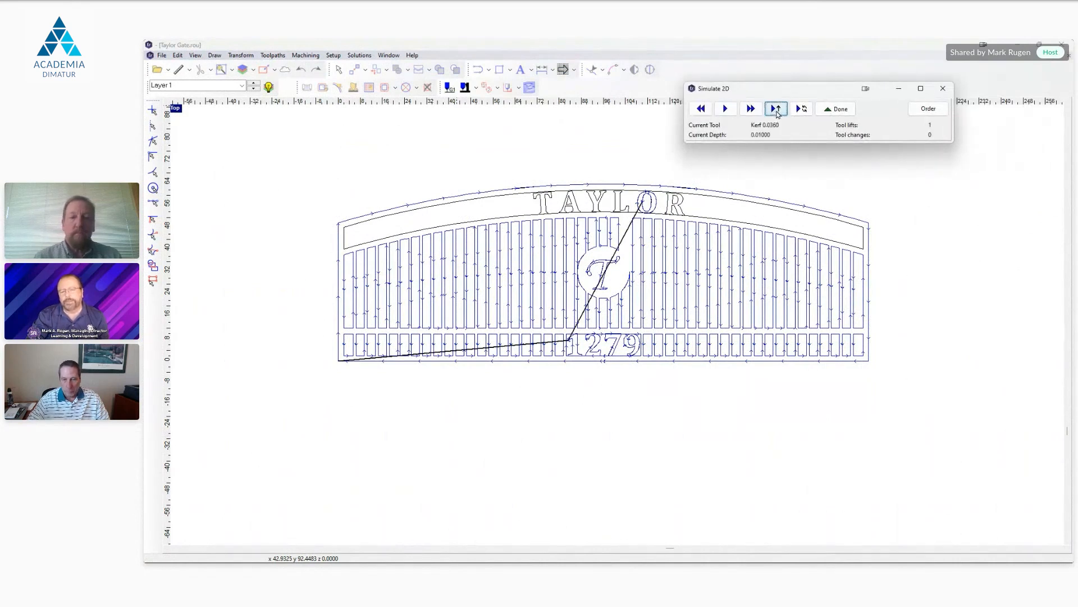
{"action": "left_click", "coordinate": [777, 110]}
{"action": "left_click", "coordinate": [778, 111]}
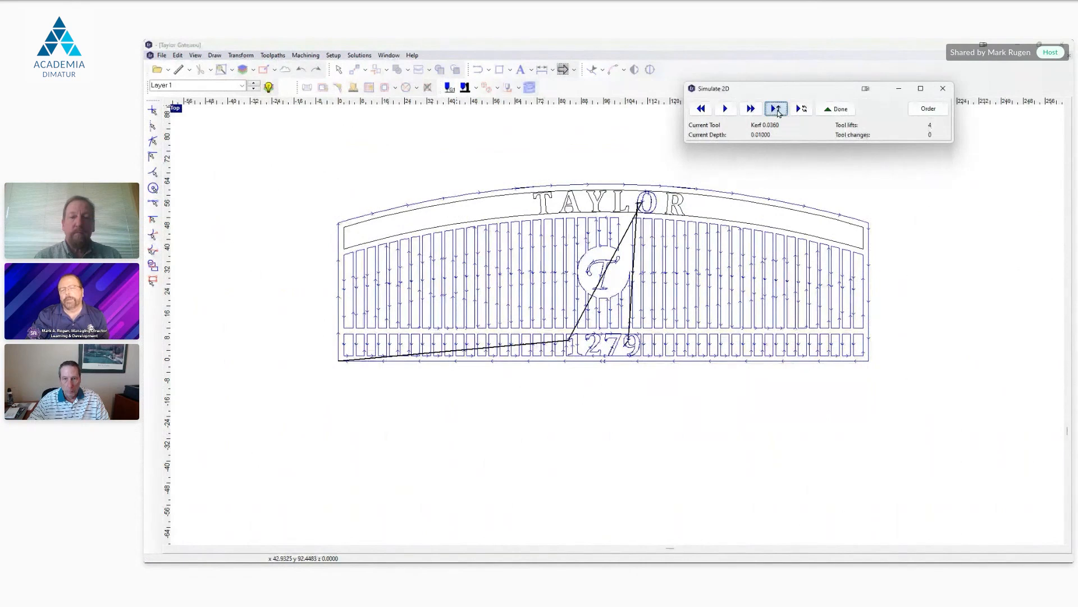
{"action": "left_click", "coordinate": [777, 110]}
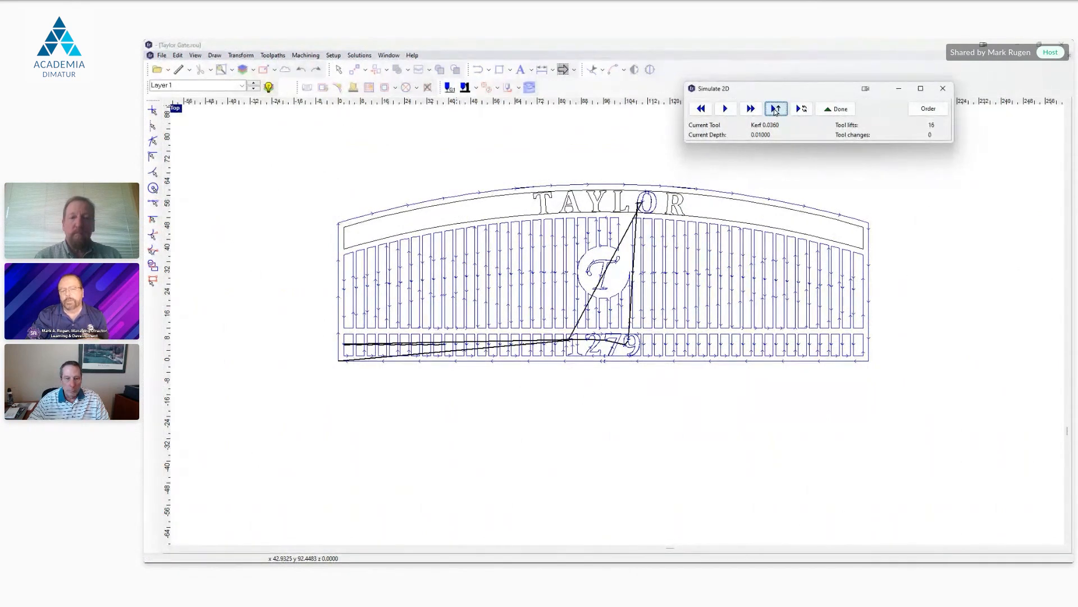
{"action": "double_click", "coordinate": [773, 110]}
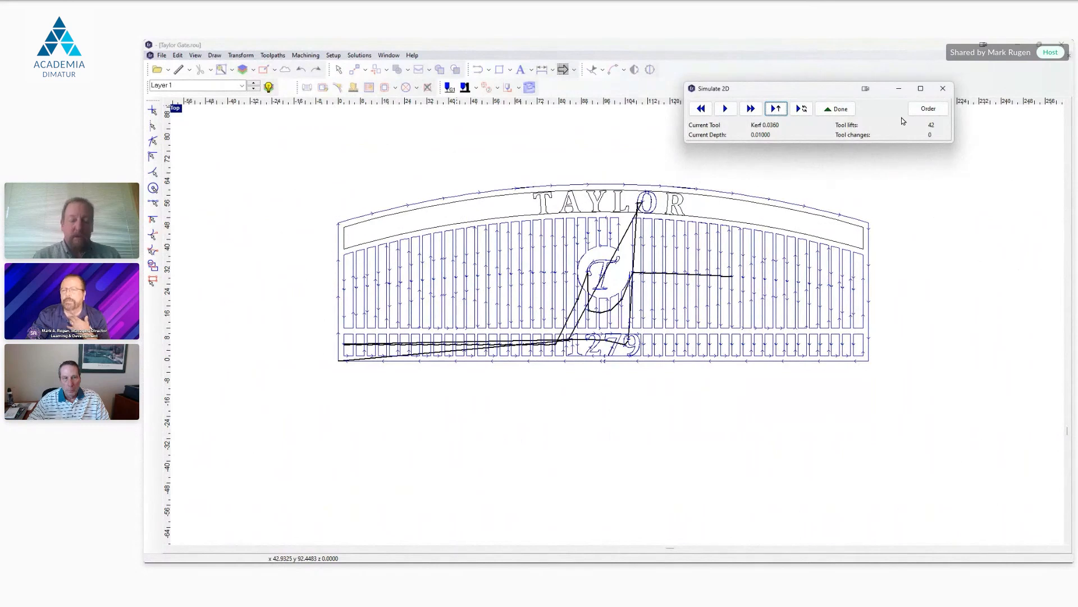
{"action": "left_click", "coordinate": [833, 110]}
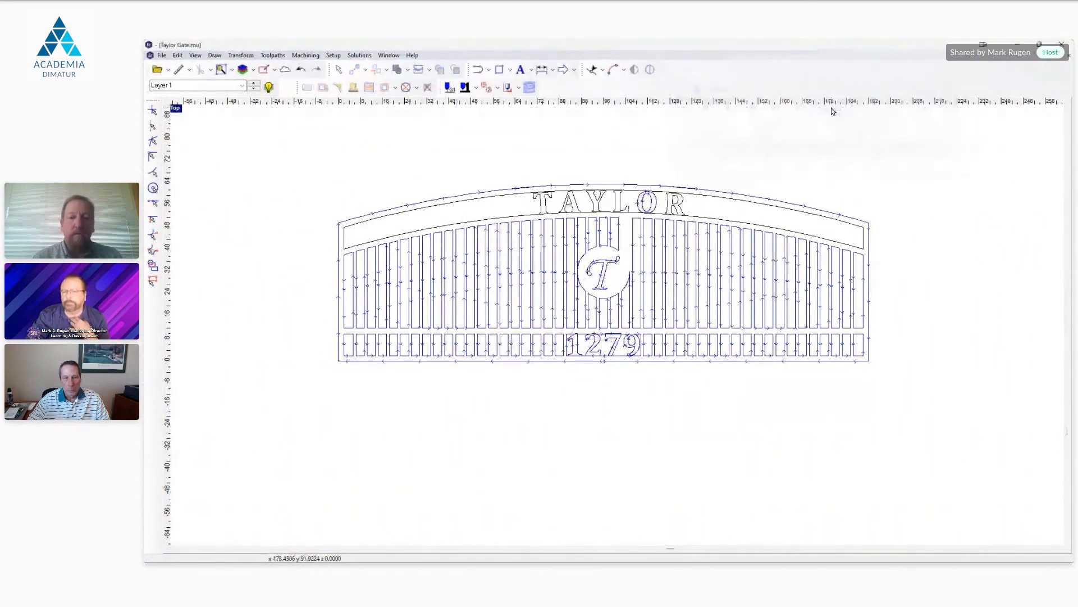
Step: Open the toolpath ordering and examine the numbered cutting sequence around the 1279 digits and the rest of the gate
{"action": "left_click", "coordinate": [488, 89]}
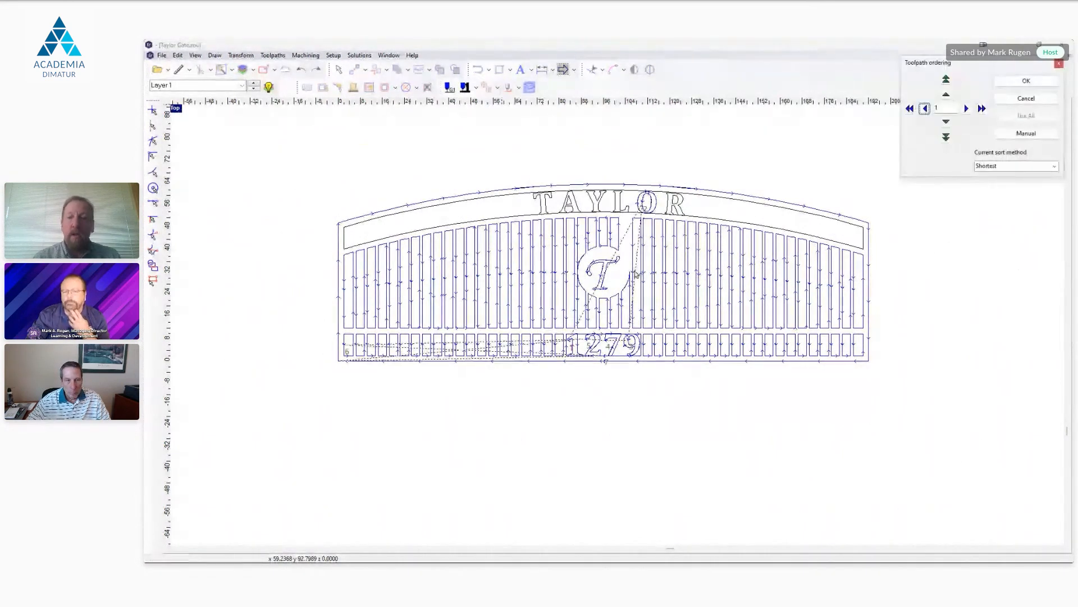
{"action": "scroll", "coordinate": [636, 275], "scroll_direction": "up", "scroll_amount": 2}
{"action": "scroll", "coordinate": [659, 269], "scroll_direction": "up", "scroll_amount": 1}
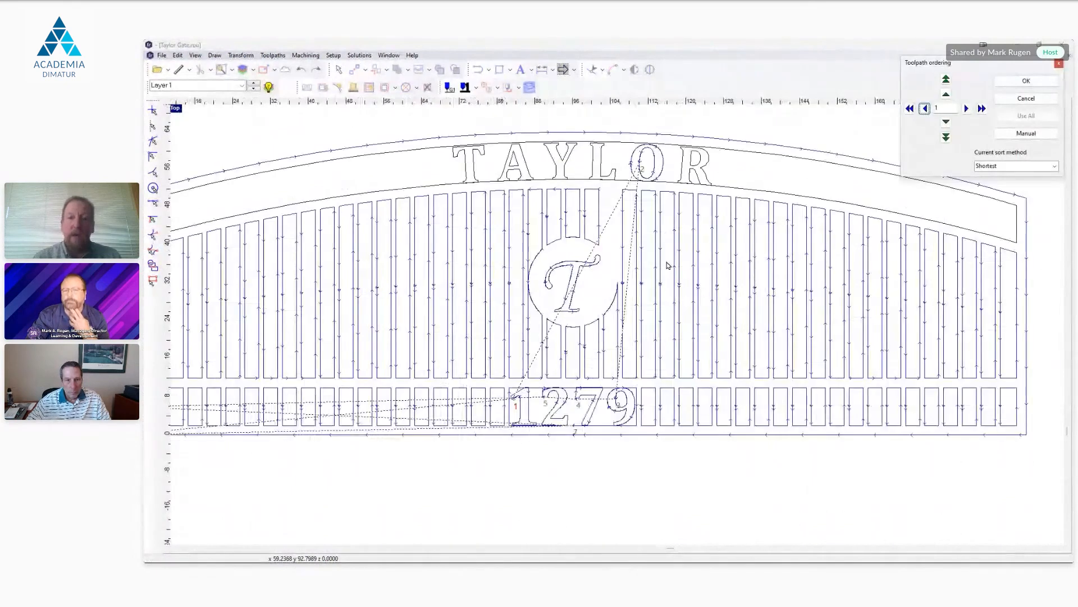
{"action": "scroll", "coordinate": [667, 264], "scroll_direction": "down", "scroll_amount": 1}
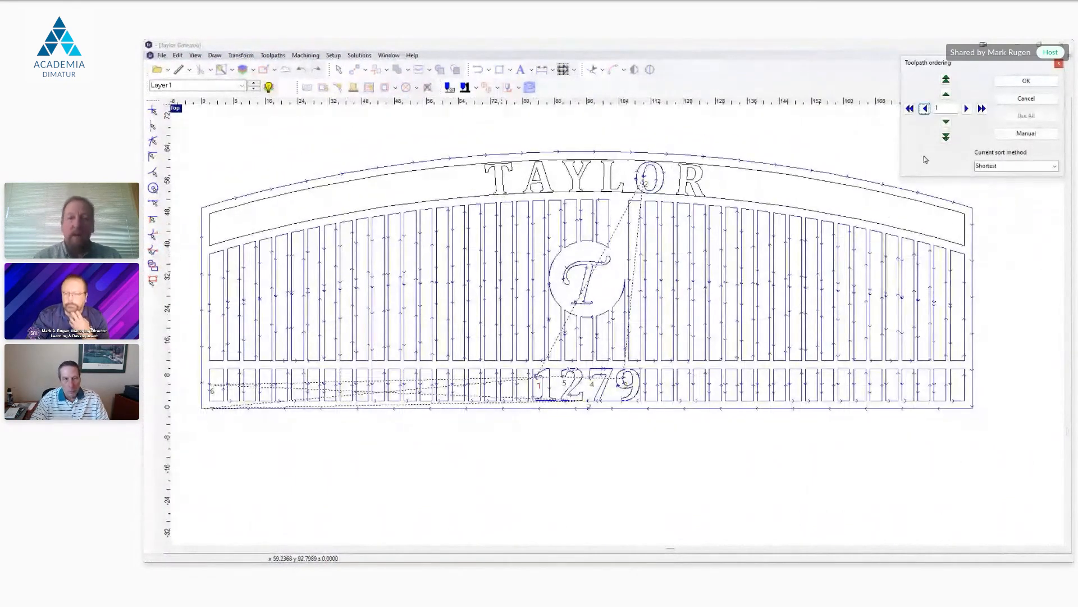
{"action": "left_click_drag", "start_coordinate": [980, 64], "coordinate": [860, 71]}
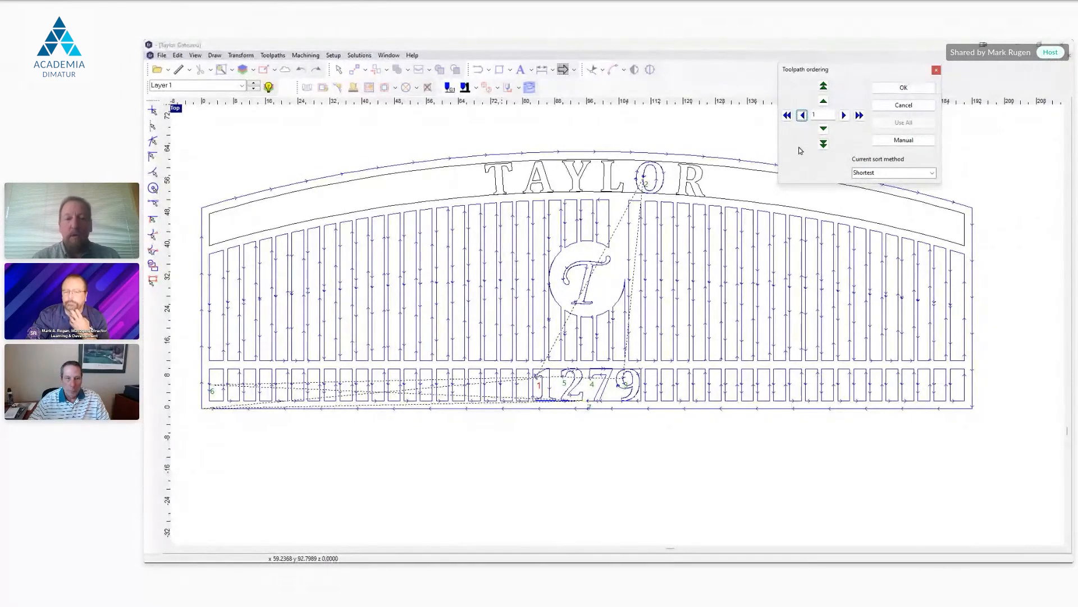
{"action": "scroll", "coordinate": [588, 387], "scroll_direction": "up", "scroll_amount": 3}
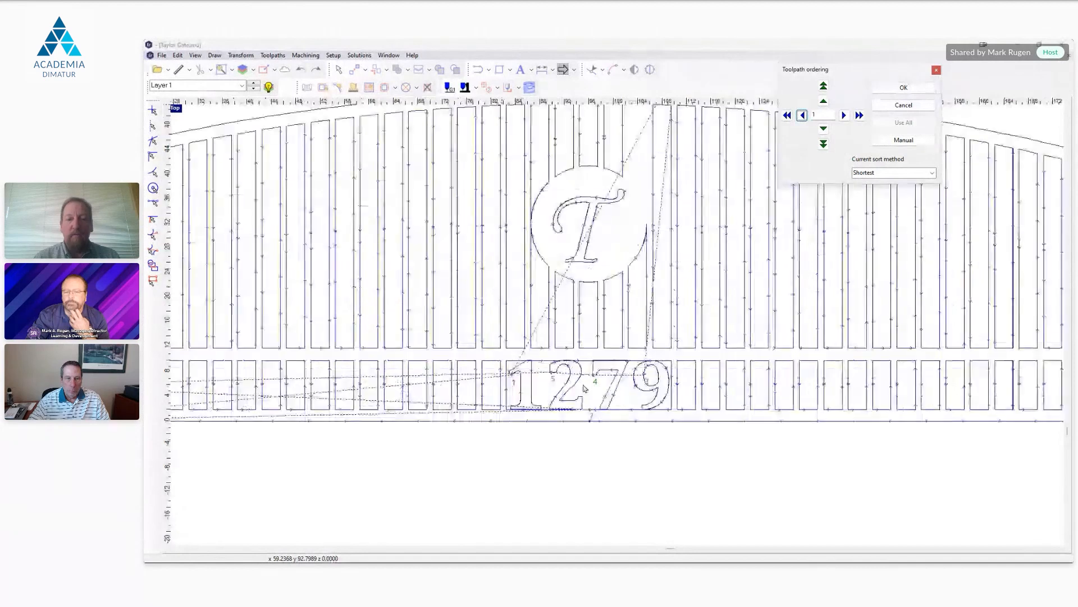
{"action": "scroll", "coordinate": [588, 387], "scroll_direction": "down", "scroll_amount": 2}
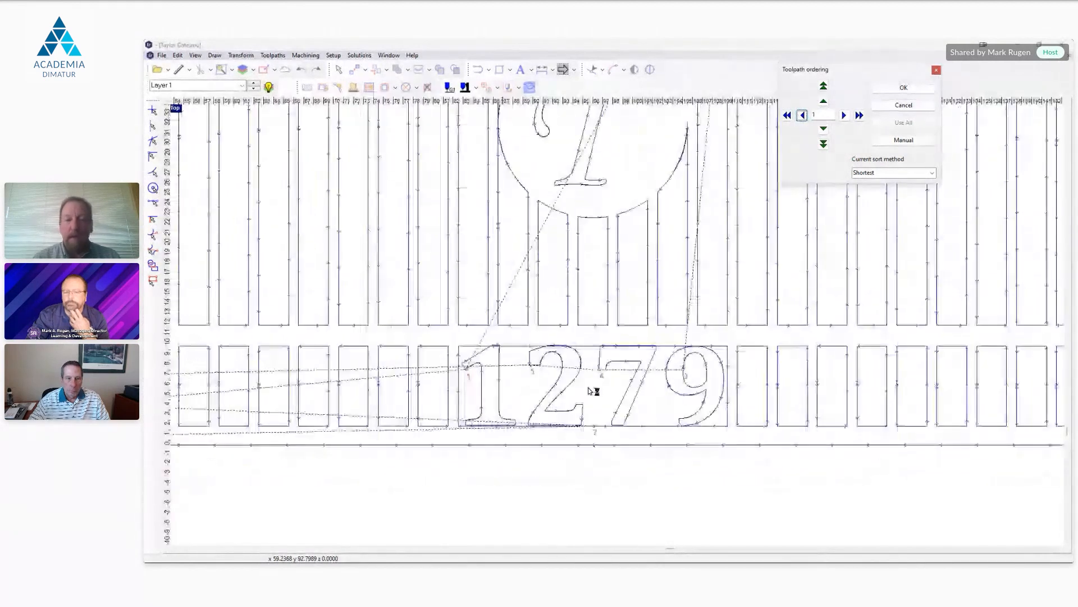
{"action": "scroll", "coordinate": [590, 390], "scroll_direction": "down", "scroll_amount": 2}
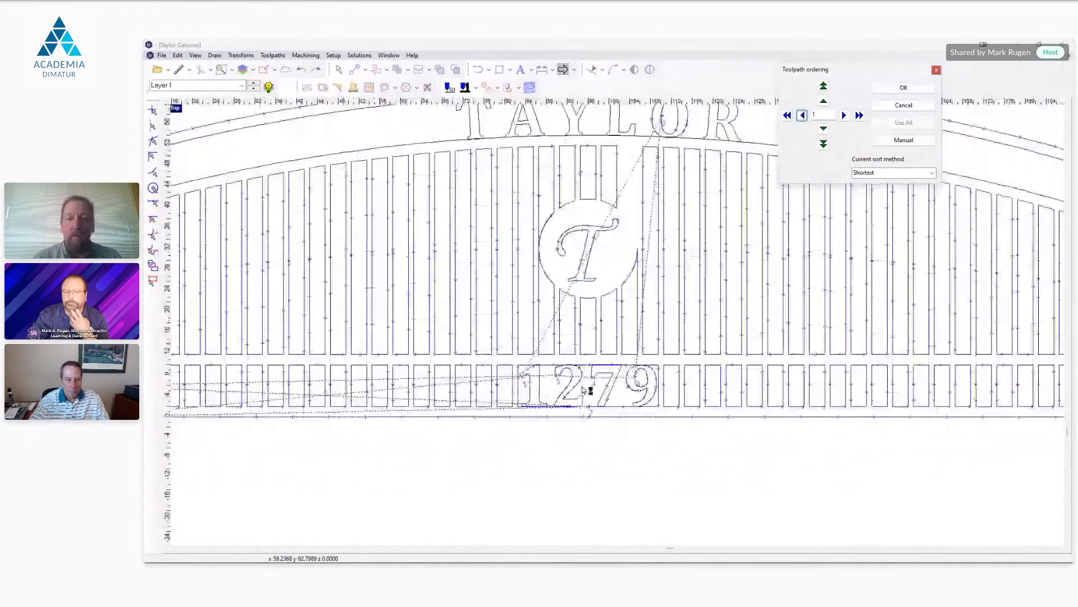
{"action": "scroll", "coordinate": [583, 388], "scroll_direction": "down", "scroll_amount": 2}
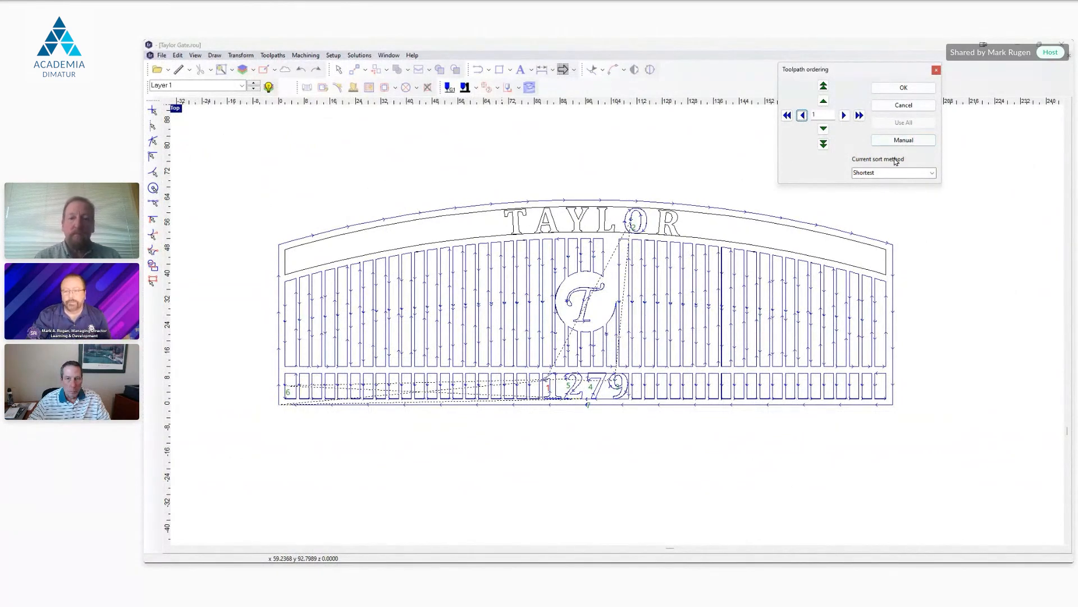
Step: Check the available toolpath sort methods and switch the ordering to Manual
{"action": "left_click", "coordinate": [933, 173]}
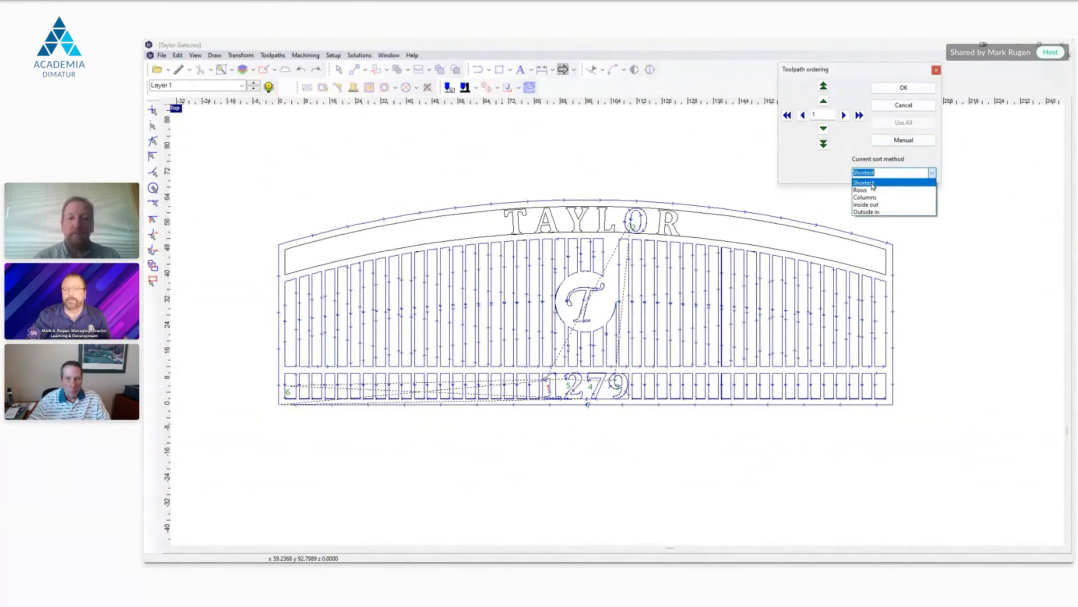
{"action": "left_click", "coordinate": [800, 166]}
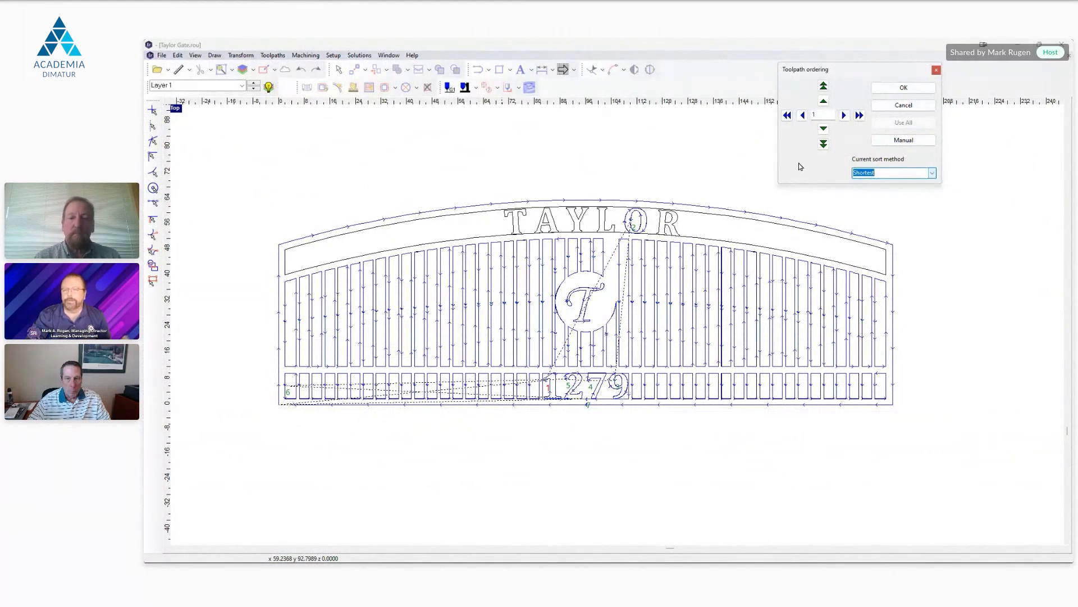
{"action": "left_click", "coordinate": [904, 140]}
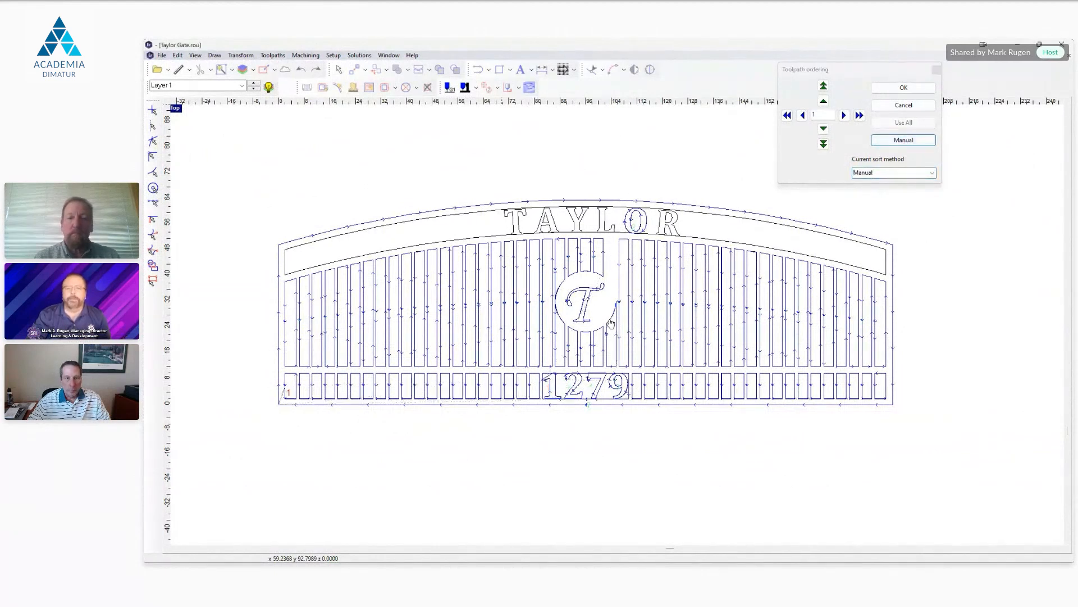
Step: Try manually ordering the 1279 digits' toolpath second and the letter O of TAYLOR third, and discard the ordering
{"action": "left_click", "coordinate": [601, 397]}
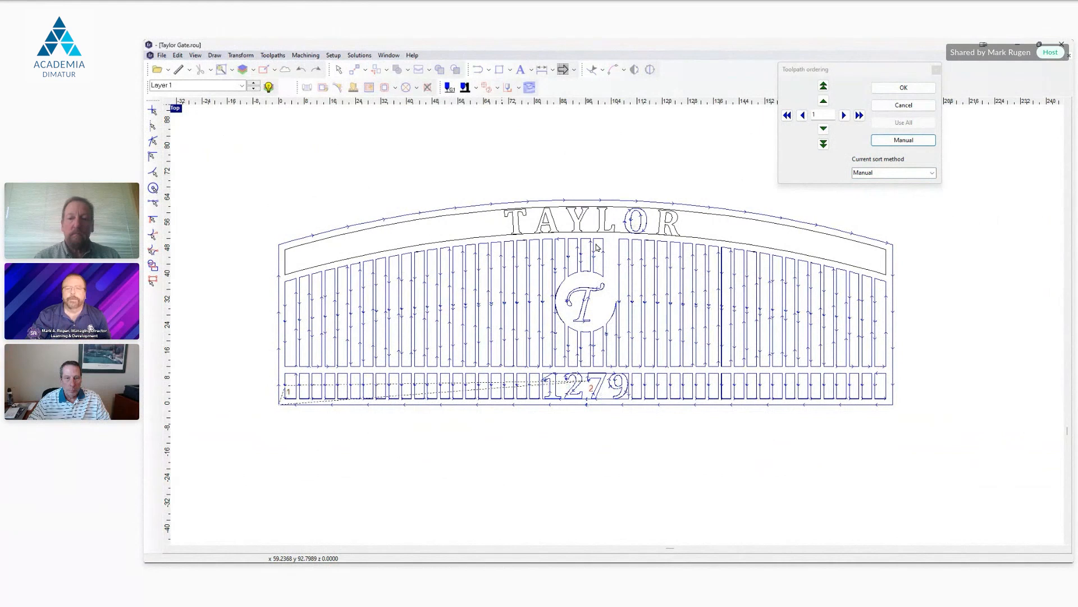
{"action": "left_click", "coordinate": [629, 232]}
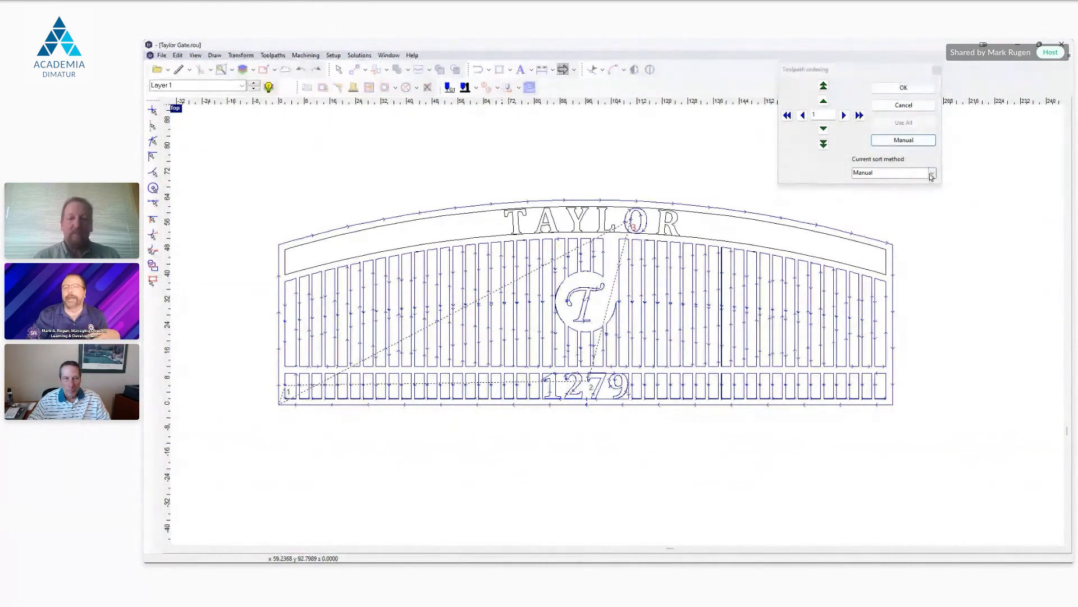
{"action": "left_click", "coordinate": [856, 172]}
{"action": "left_click", "coordinate": [907, 110]}
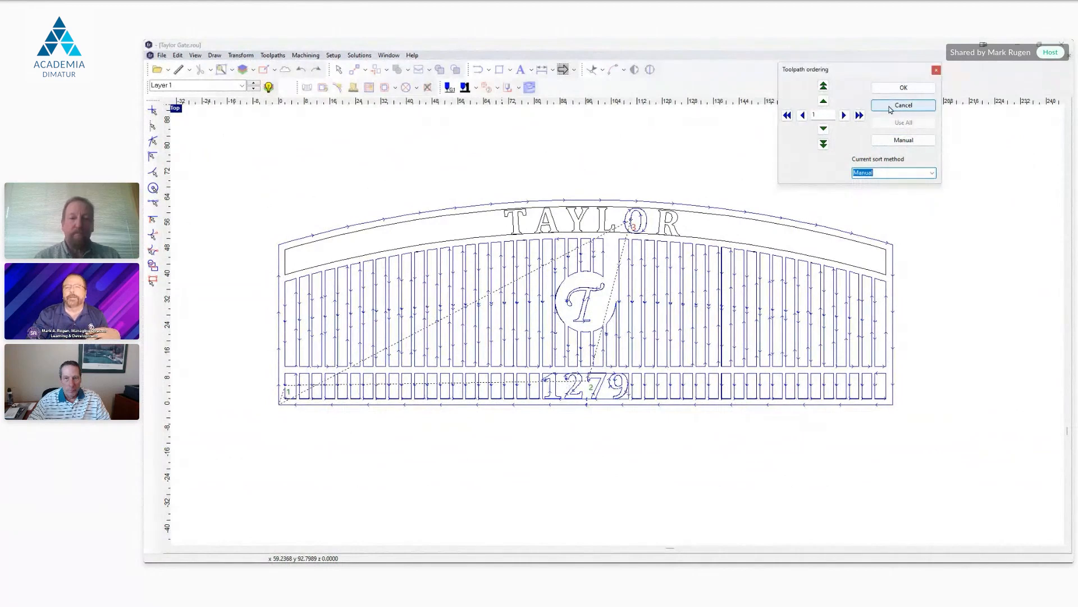
{"action": "left_click", "coordinate": [892, 110]}
Step: Order the toolpaths by a line running from the digit 1 of 1279 up to the letter O and down to the digit 9
{"action": "left_click", "coordinate": [498, 89]}
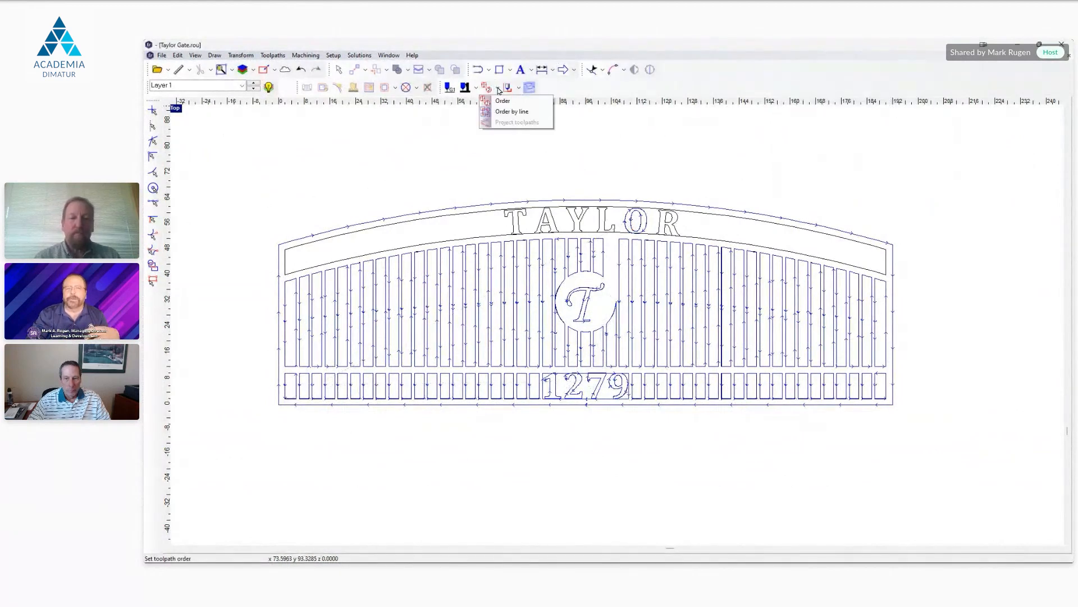
{"action": "left_click", "coordinate": [512, 112]}
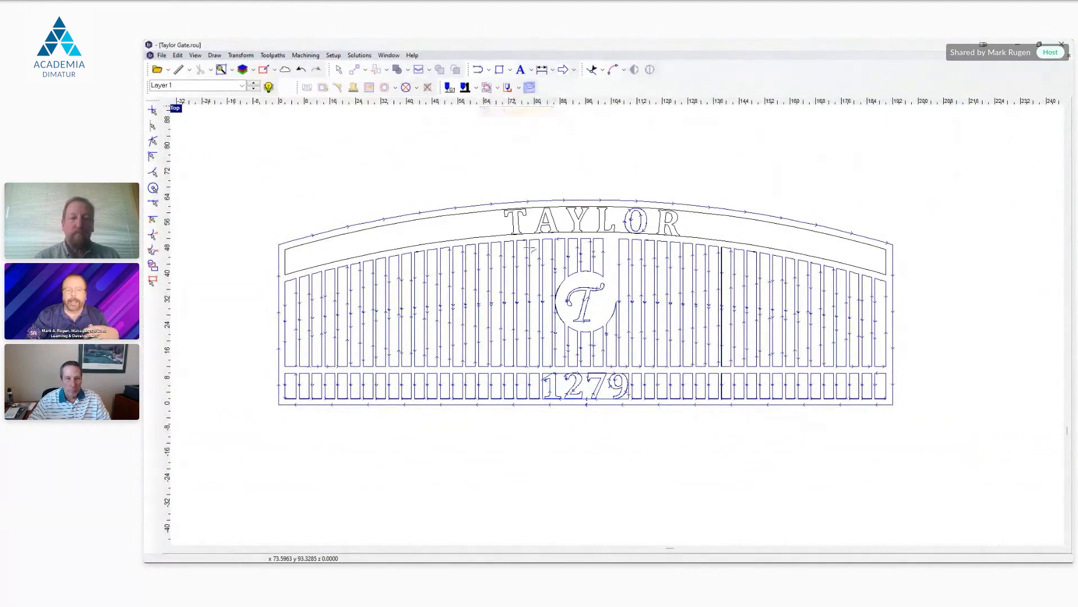
{"action": "mouse_move", "coordinate": [285, 387]}
{"action": "left_mouse_down"}
{"action": "mouse_move", "coordinate": [516, 393]}
{"action": "mouse_move", "coordinate": [796, 380]}
{"action": "mouse_move", "coordinate": [830, 298]}
{"action": "mouse_move", "coordinate": [449, 326]}
{"action": "mouse_move", "coordinate": [503, 236]}
{"action": "left_mouse_up"}
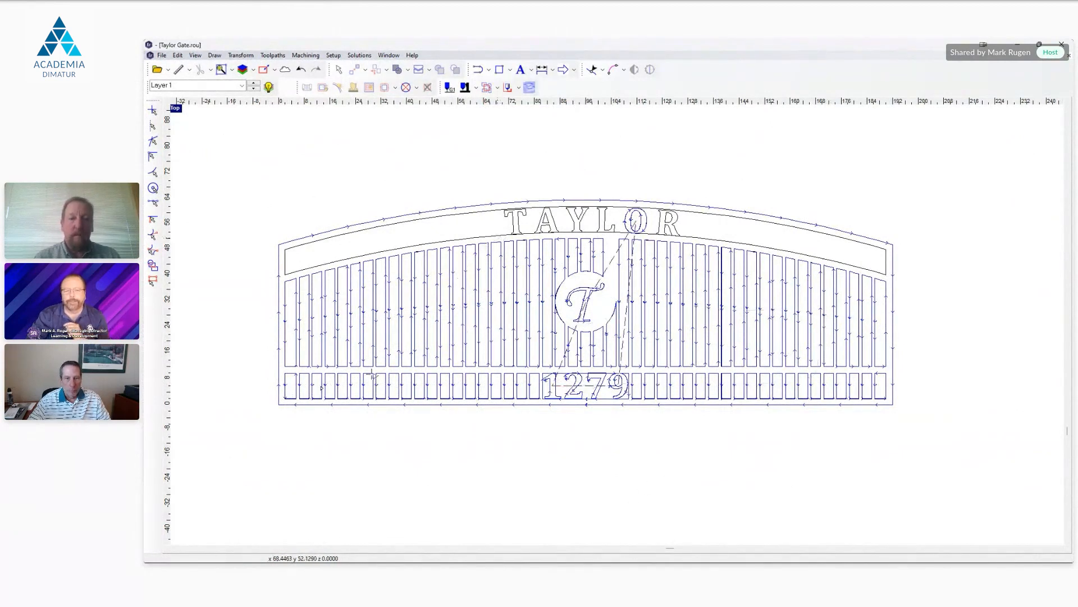
{"action": "left_click", "coordinate": [812, 136]}
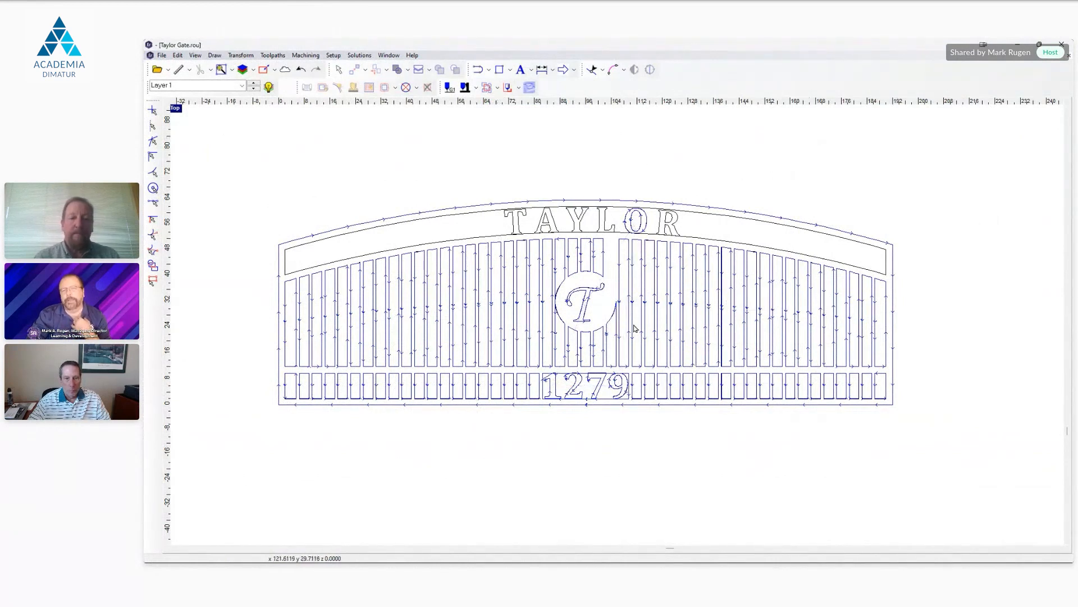
Step: Switch to the PowerPoint slide show and advance to the slide about EnRoute's Cut Order feature
{"action": "mouse_move", "coordinate": [596, 558]}
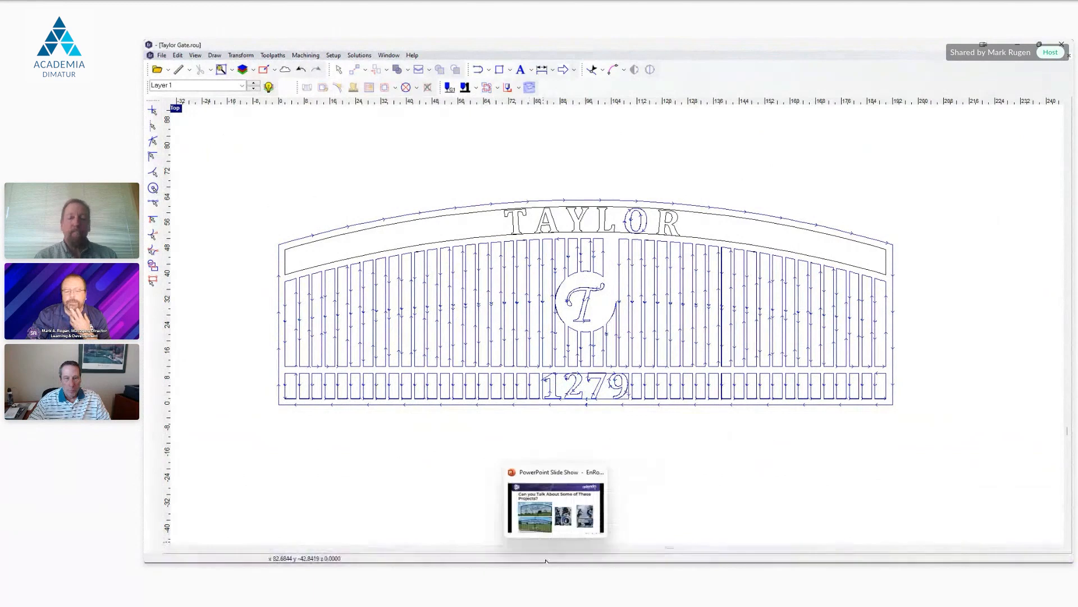
{"action": "mouse_move", "coordinate": [562, 553]}
{"action": "left_click", "coordinate": [556, 505]}
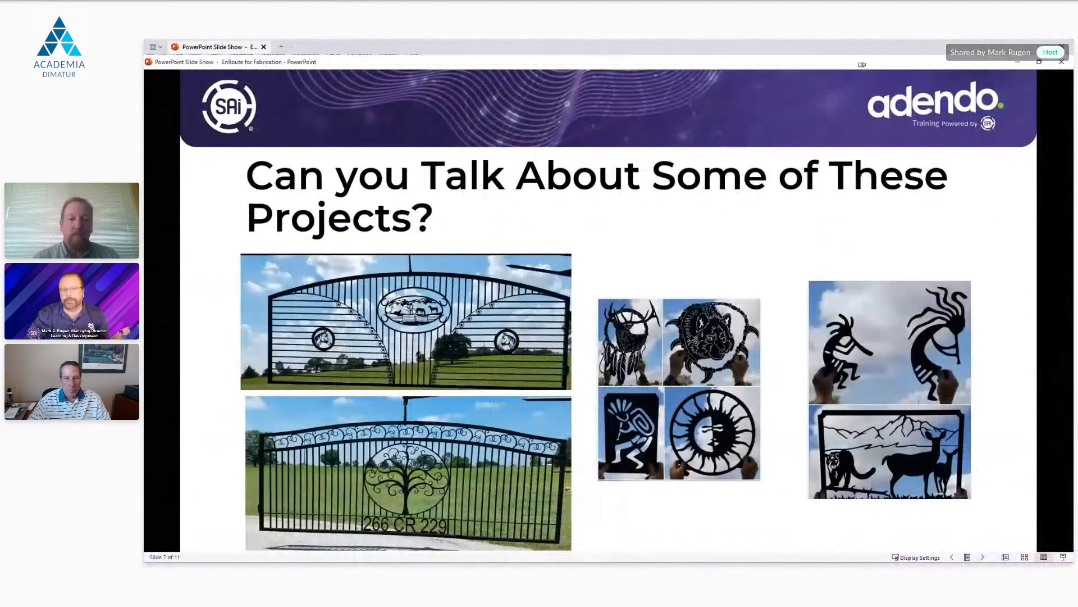
{"action": "scroll", "coordinate": [751, 415], "scroll_direction": "up", "scroll_amount": 1}
{"action": "scroll", "coordinate": [730, 388], "scroll_direction": "down", "scroll_amount": 1}
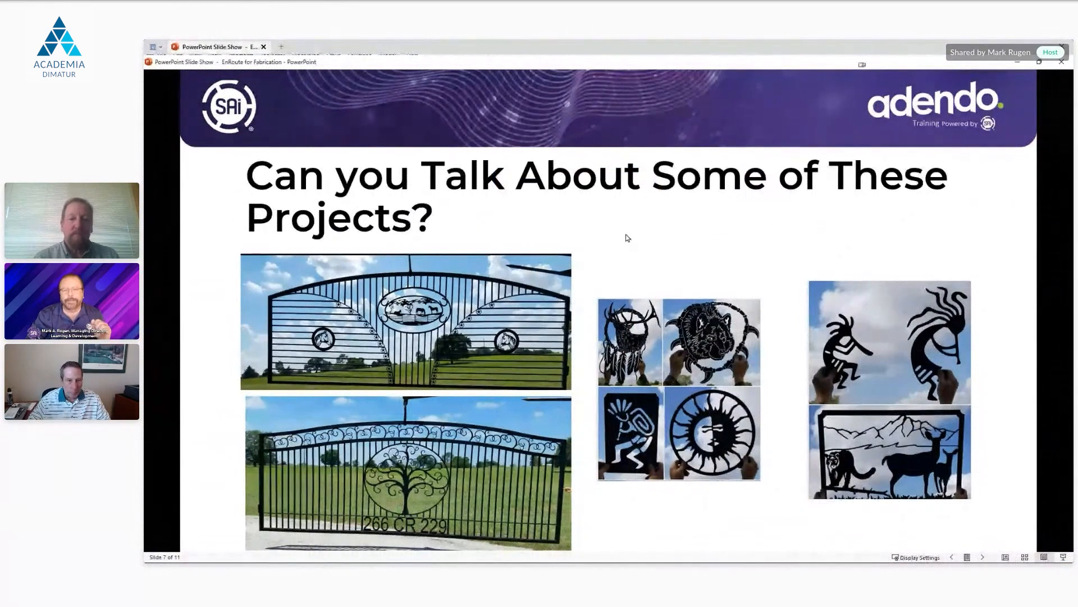
{"action": "left_click", "coordinate": [631, 249]}
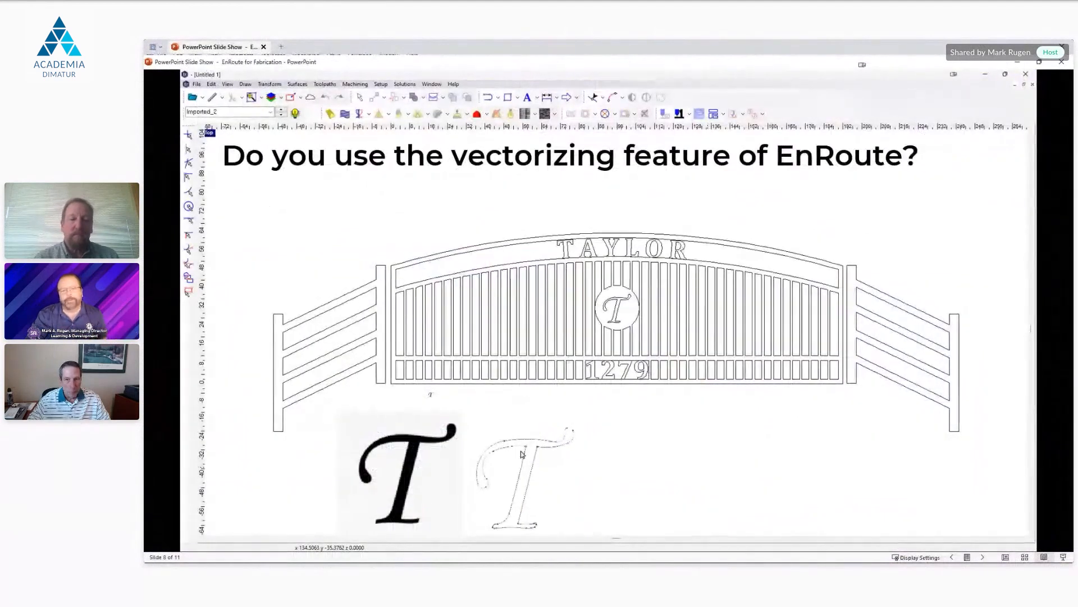
{"action": "left_click", "coordinate": [650, 384]}
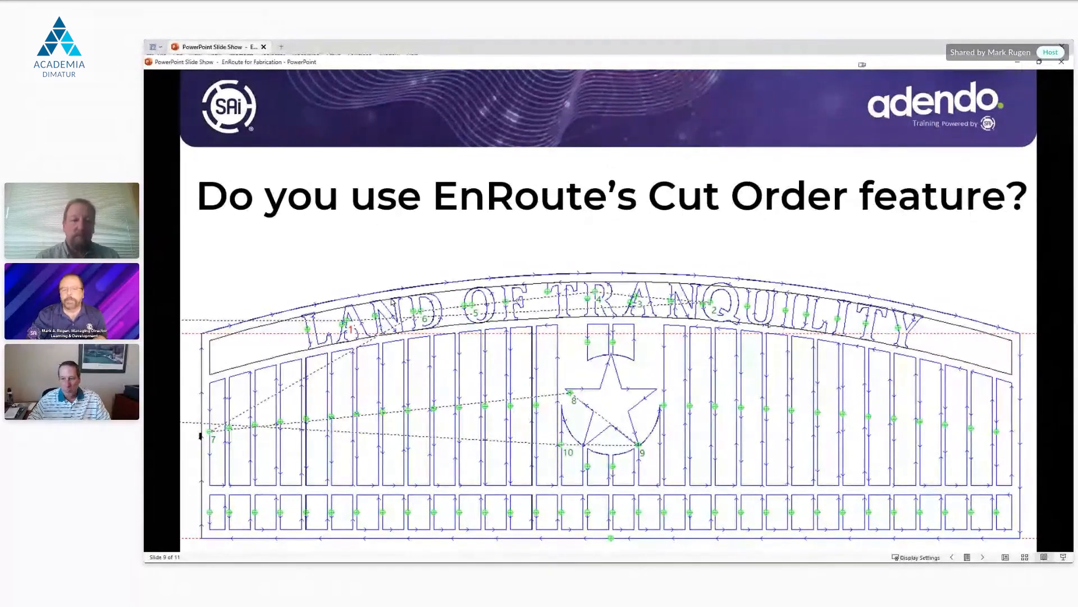
Step: Return to EnRoute, simulate the reordered gate toolpaths in 2D by tool lift, and close the simulation
{"action": "mouse_move", "coordinate": [615, 553]}
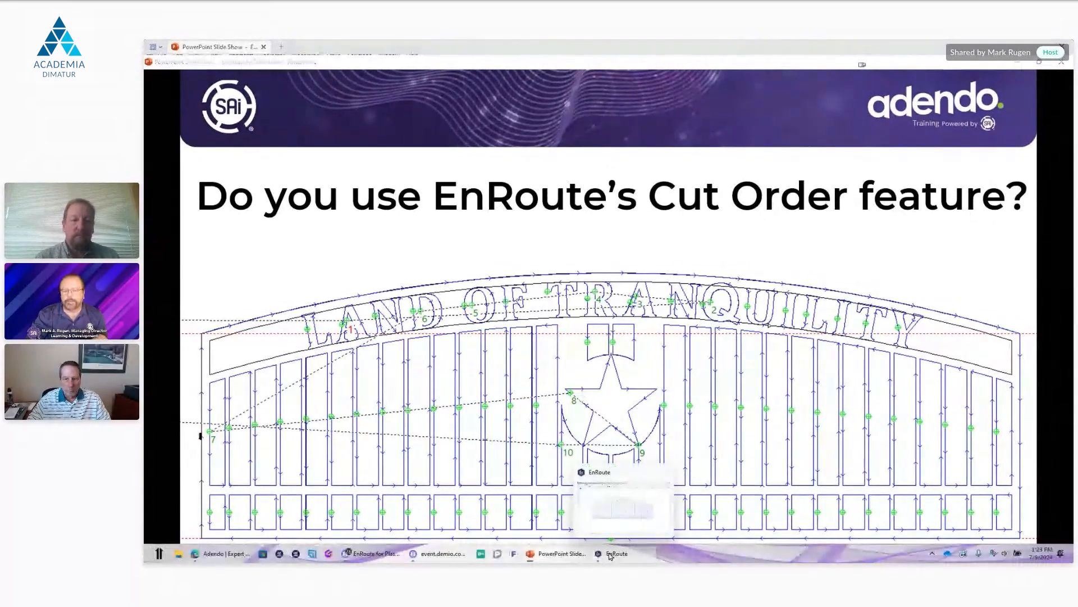
{"action": "left_click", "coordinate": [623, 508]}
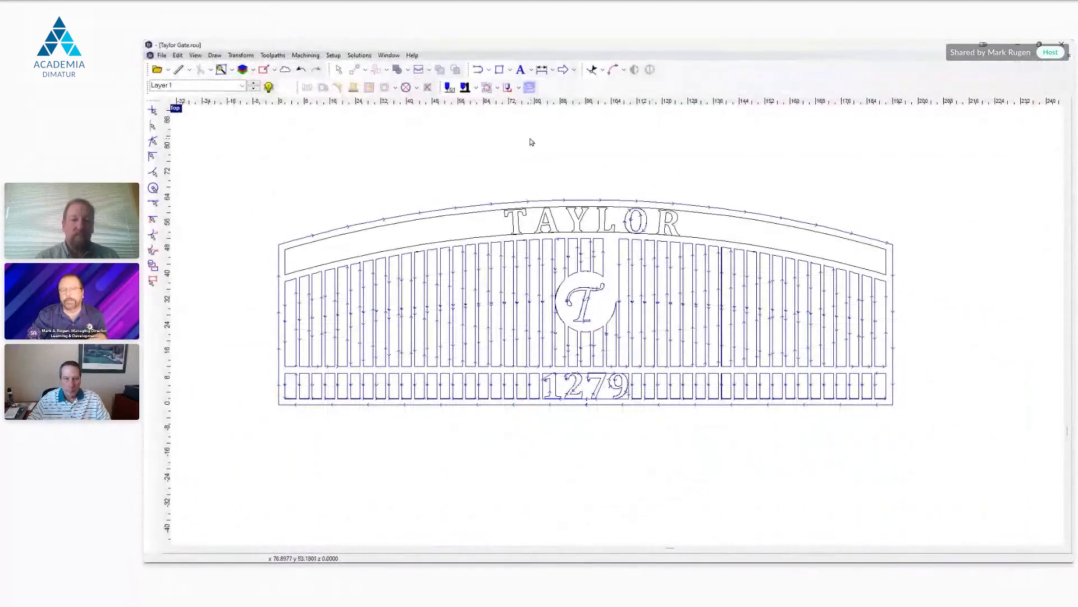
{"action": "left_click", "coordinate": [517, 90]}
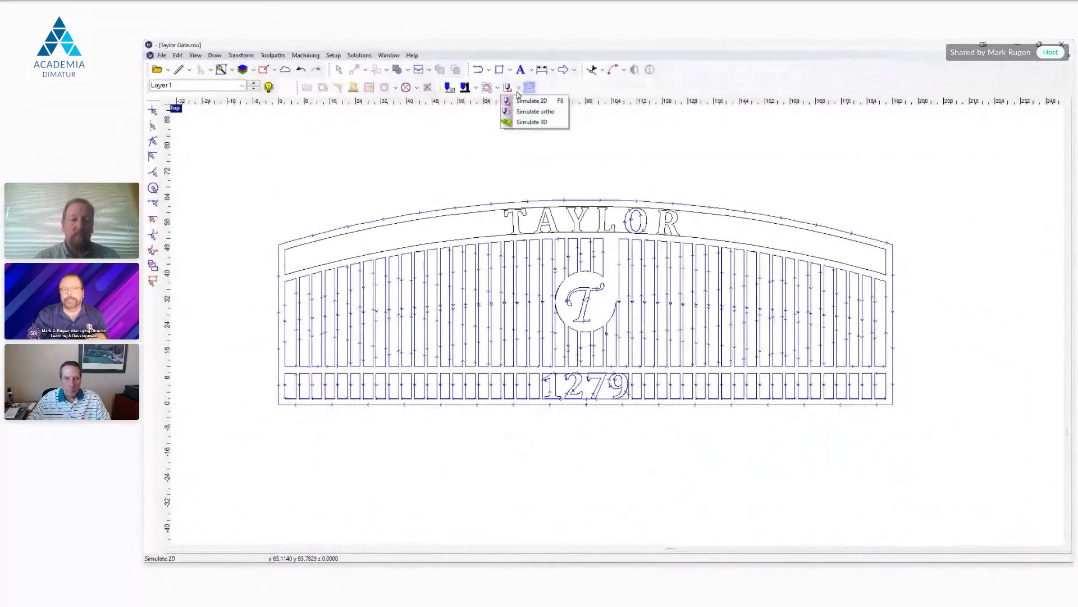
{"action": "left_click", "coordinate": [530, 102]}
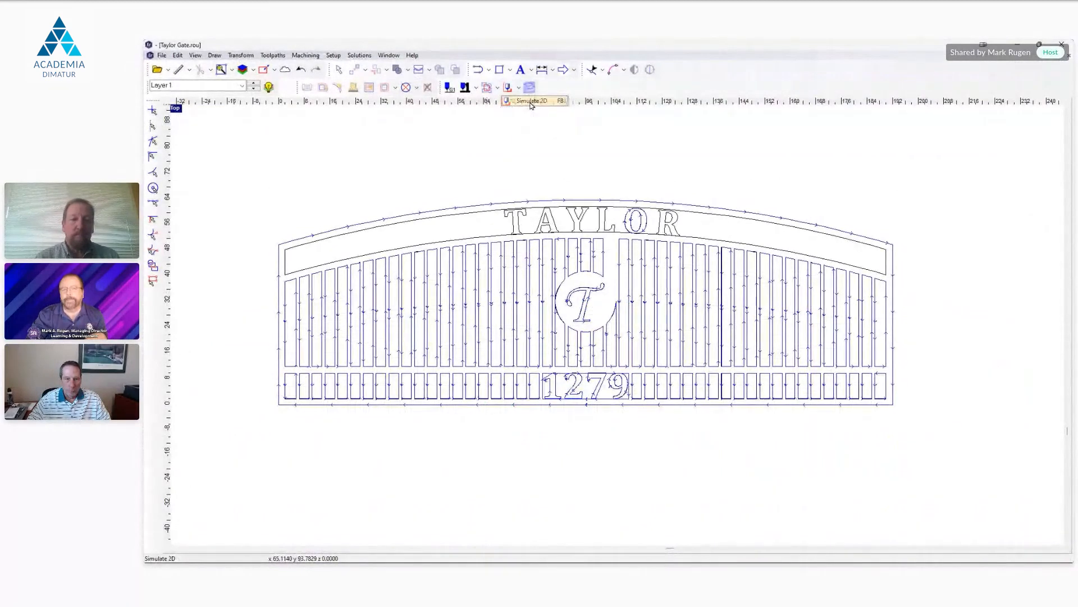
{"action": "left_click", "coordinate": [887, 98]}
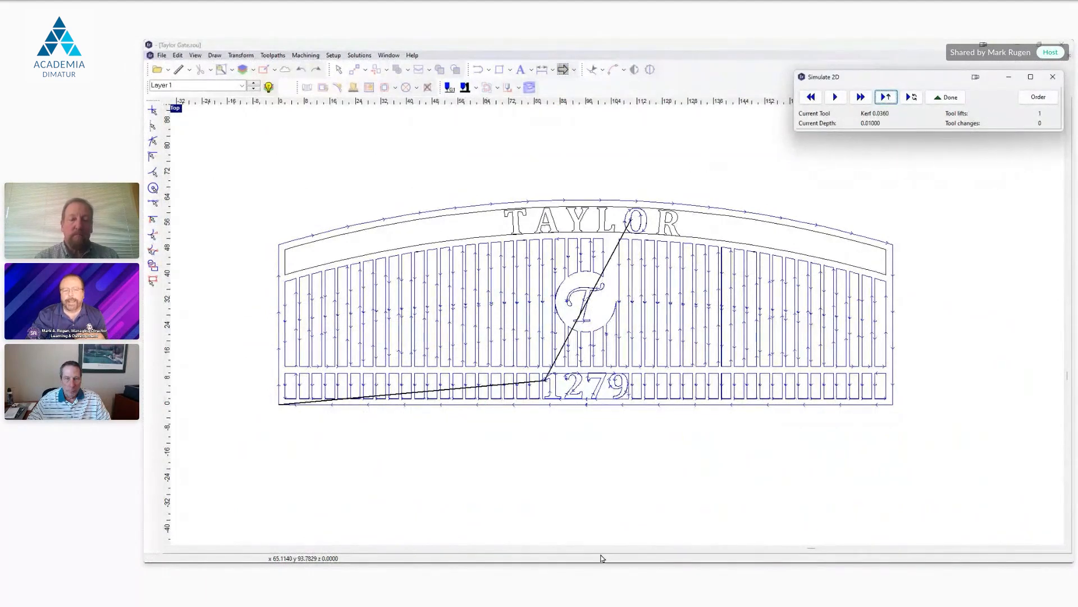
{"action": "left_click", "coordinate": [947, 264]}
{"action": "left_click", "coordinate": [947, 97]}
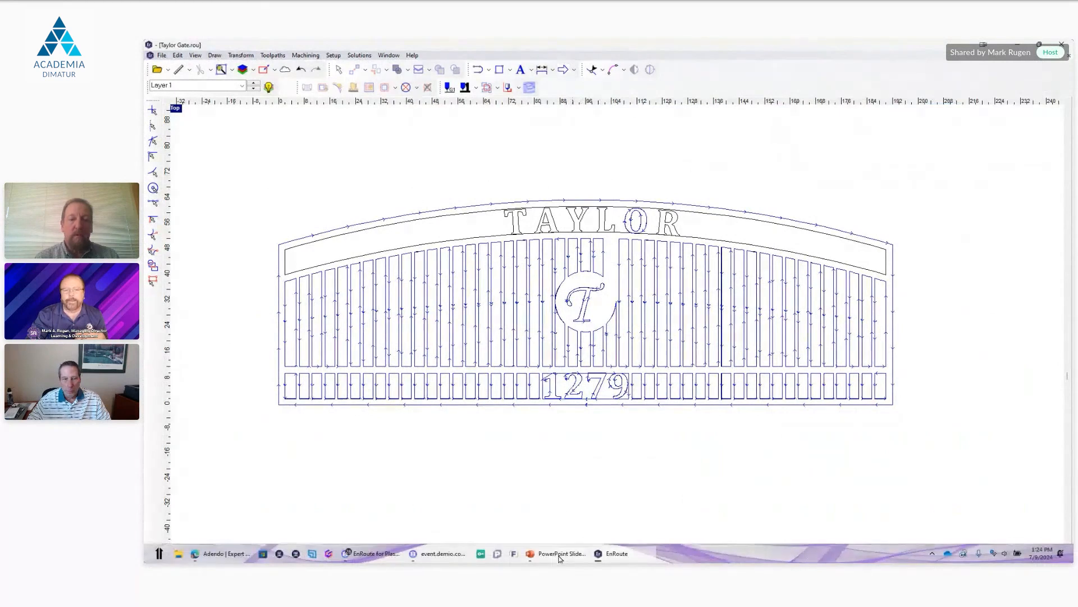
Step: Switch to the PowerPoint slide show at the slide about designing at full scale and adding dimensions
{"action": "left_click", "coordinate": [579, 551]}
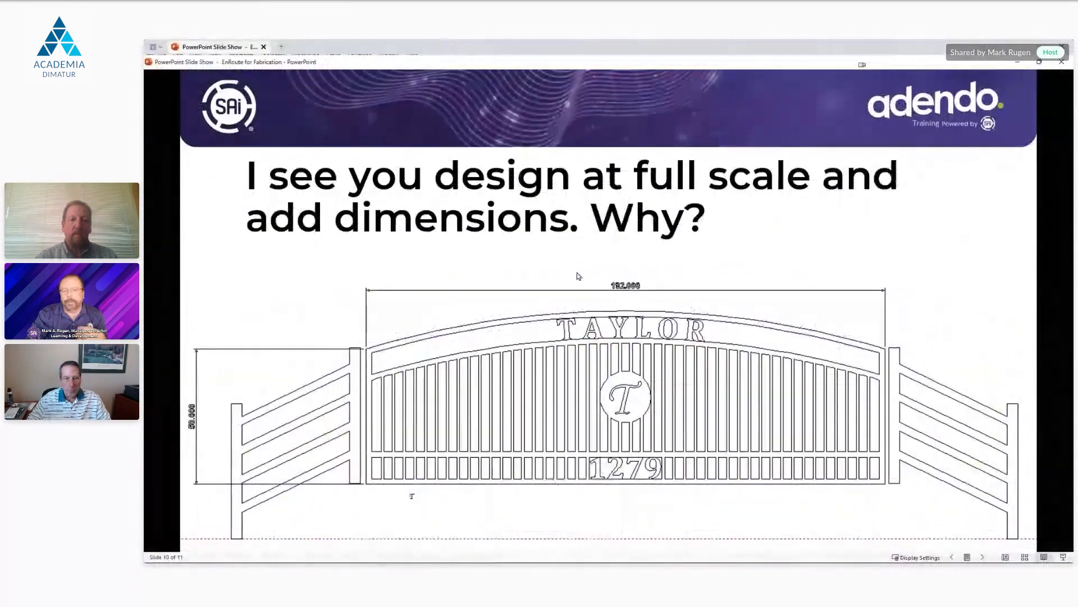